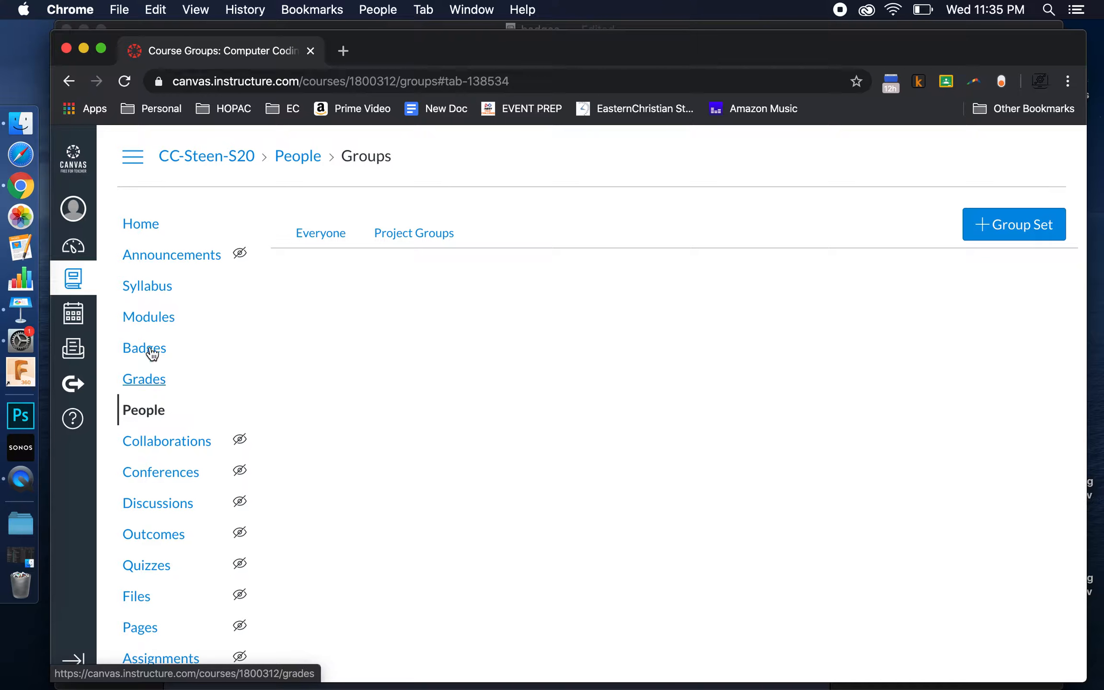
Step: Open the course's People page with the full roster of everyone
left_click(322, 235)
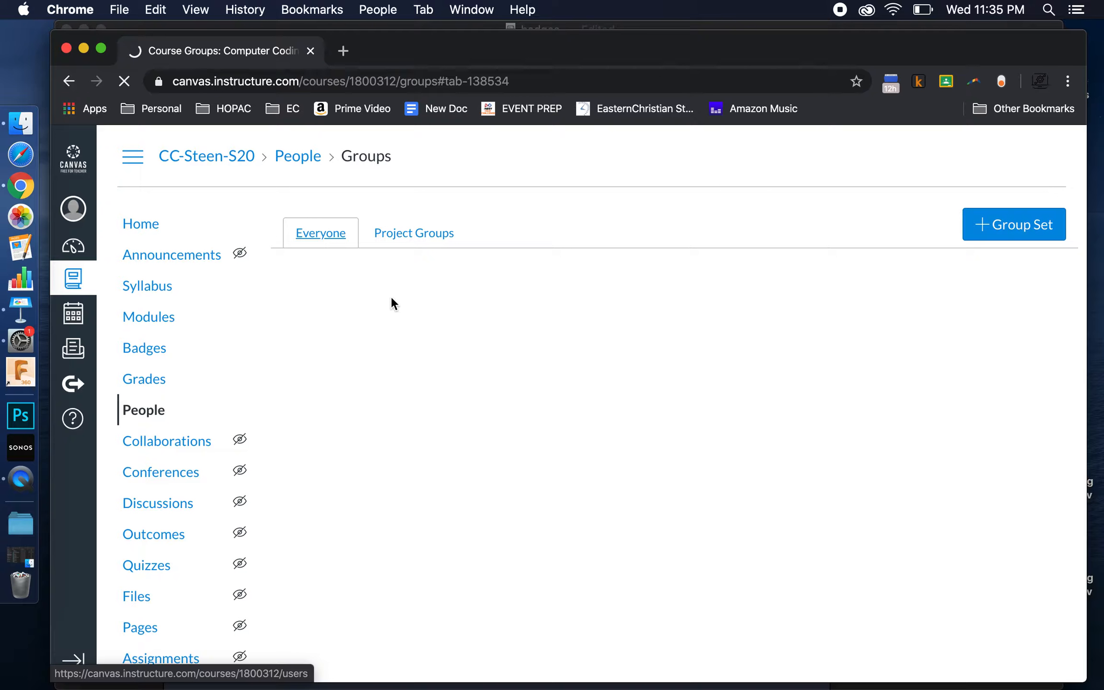
mouse_move(390, 55)
left_mouse_down()
mouse_move(390, 90)
mouse_move(390, 38)
left_mouse_up()
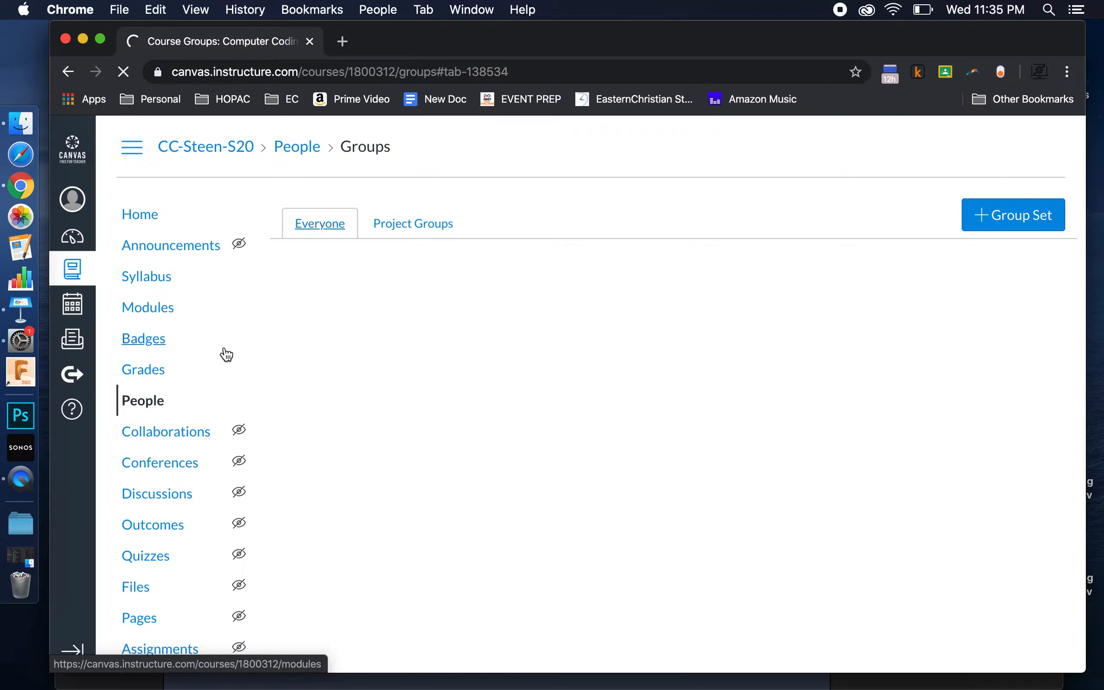
scroll(222, 357, "down", 3)
scroll(222, 357, "up", 3)
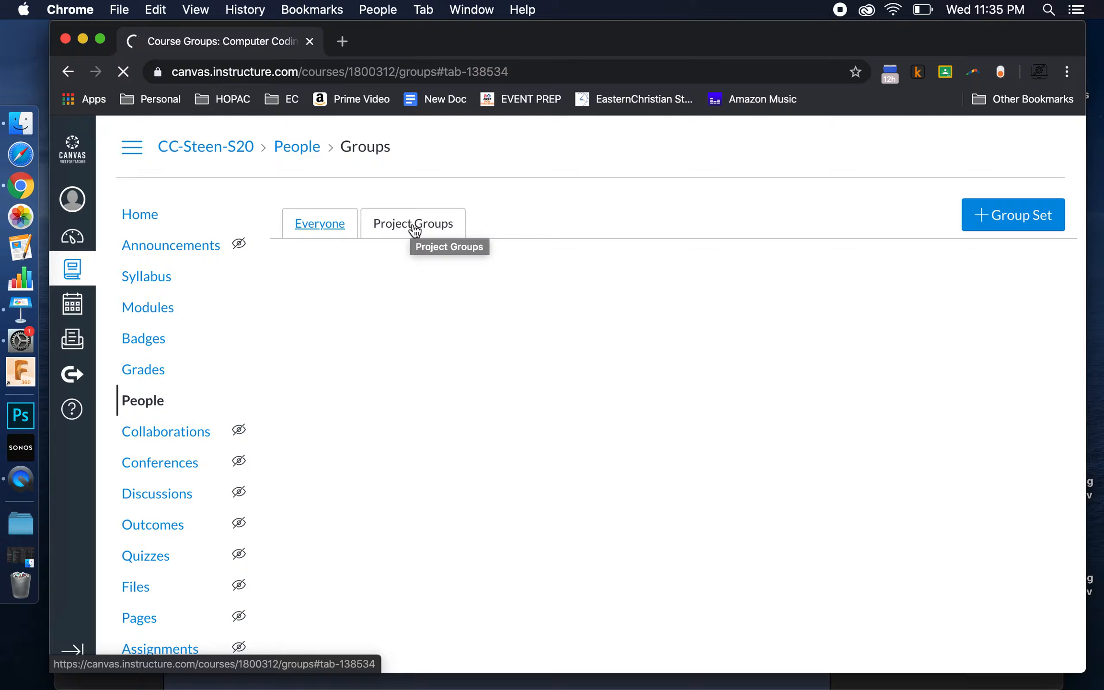
left_click(320, 225)
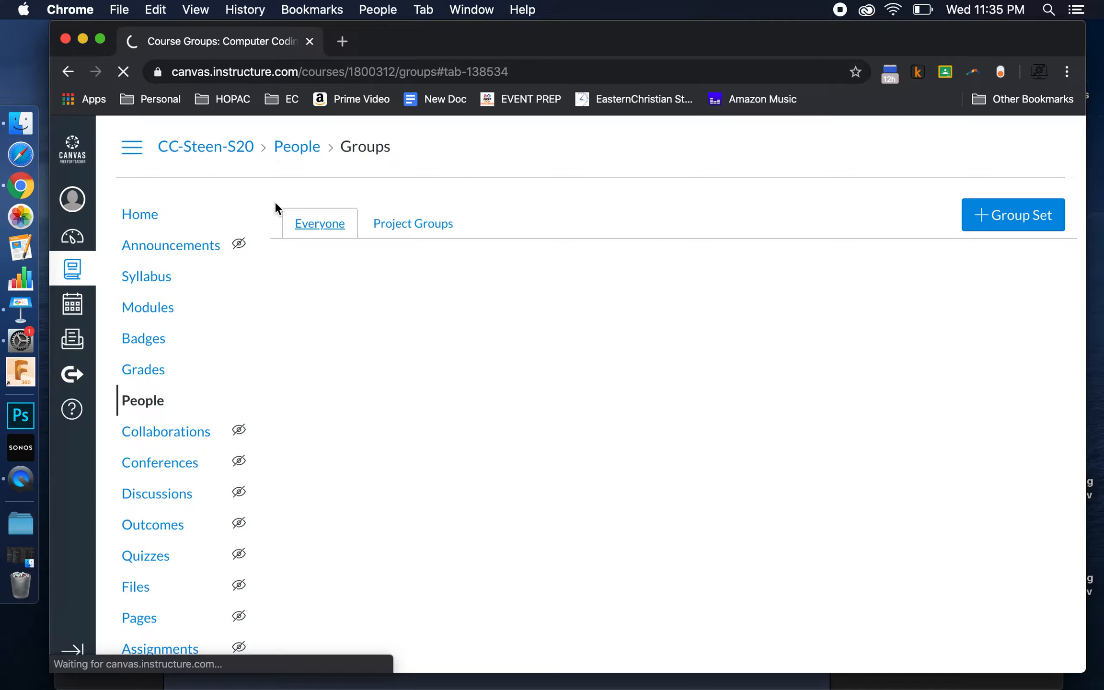
left_click(294, 152)
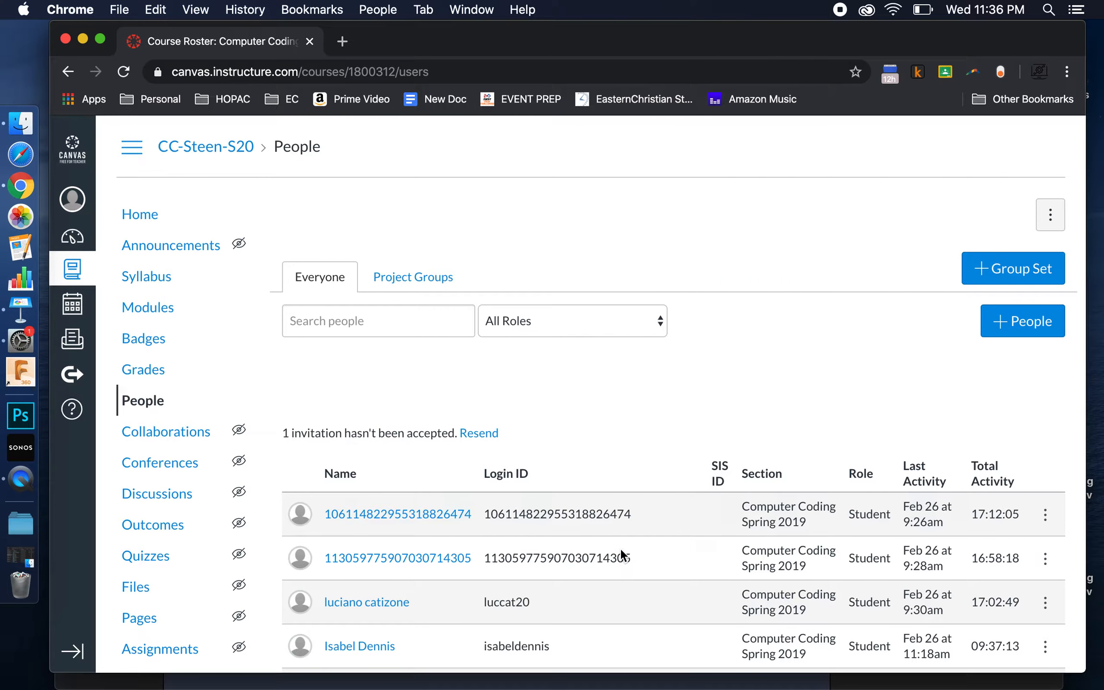
Step: Start a new group set for the course and name it "Newspaper Project"
left_click(1014, 269)
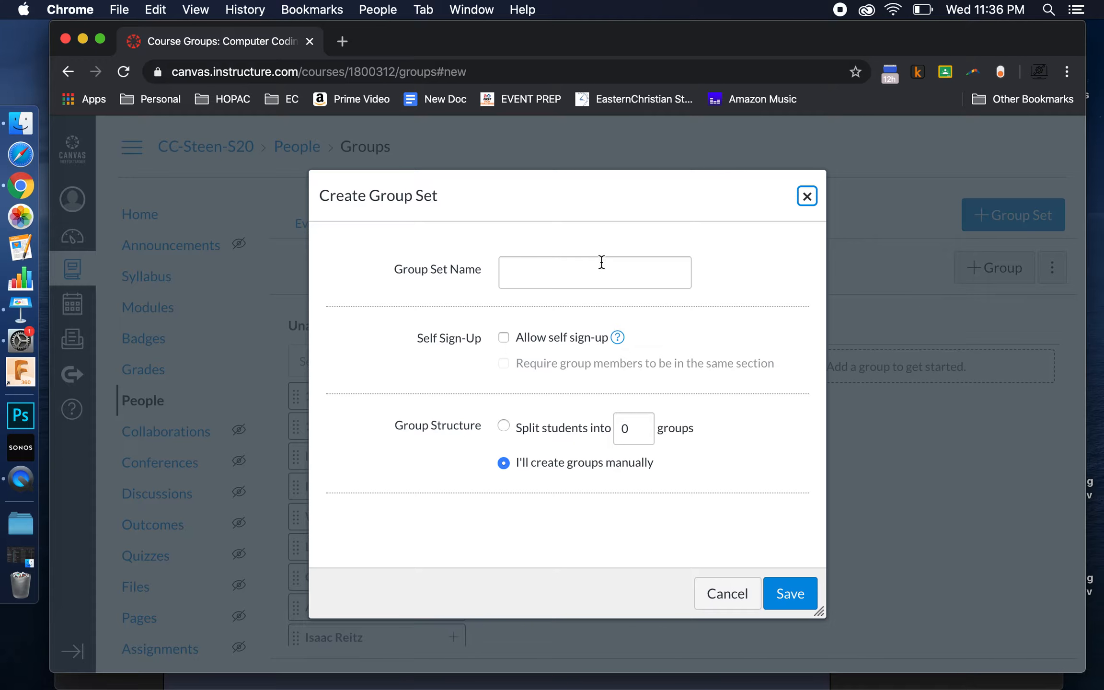
left_click(552, 282)
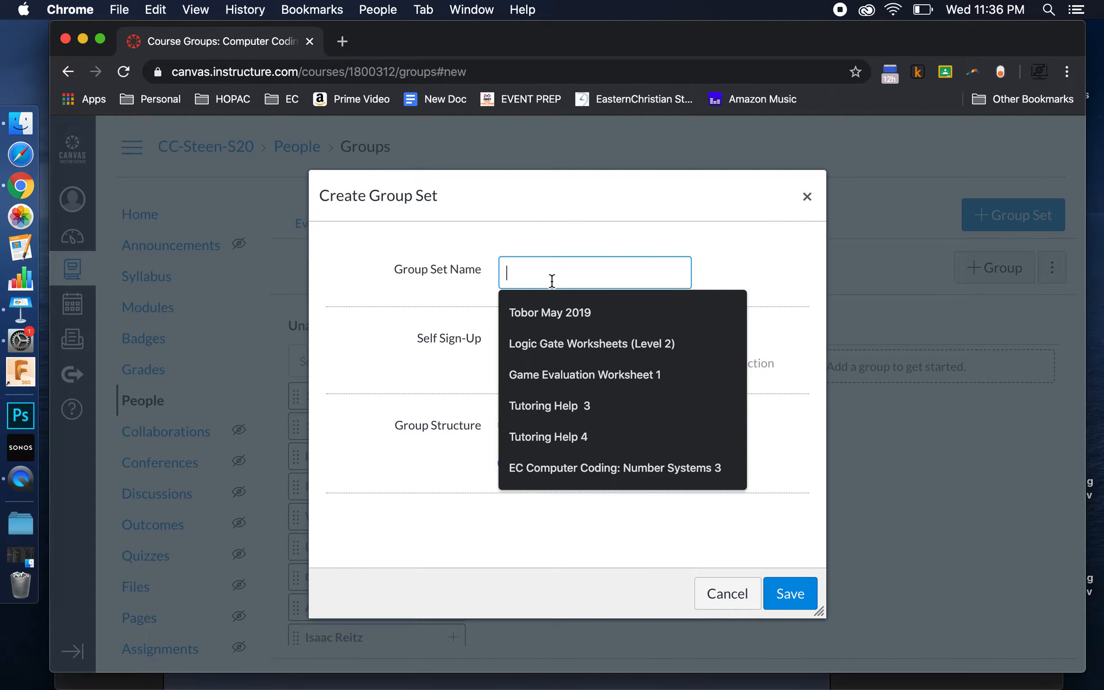
type("Newspaper Project")
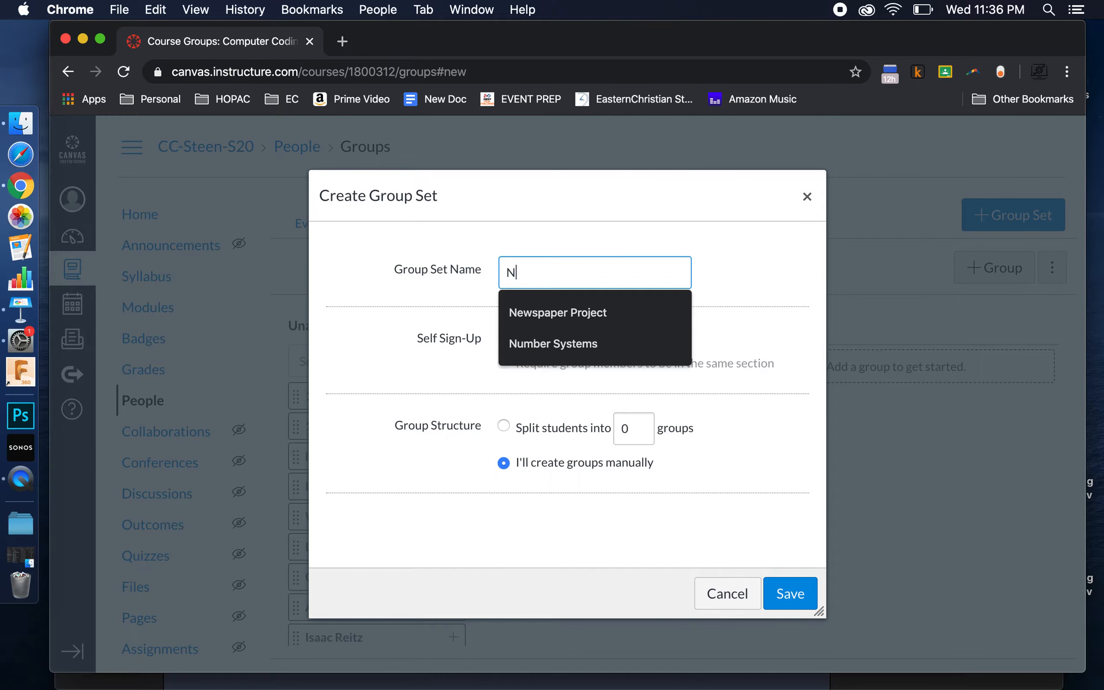
left_click(563, 312)
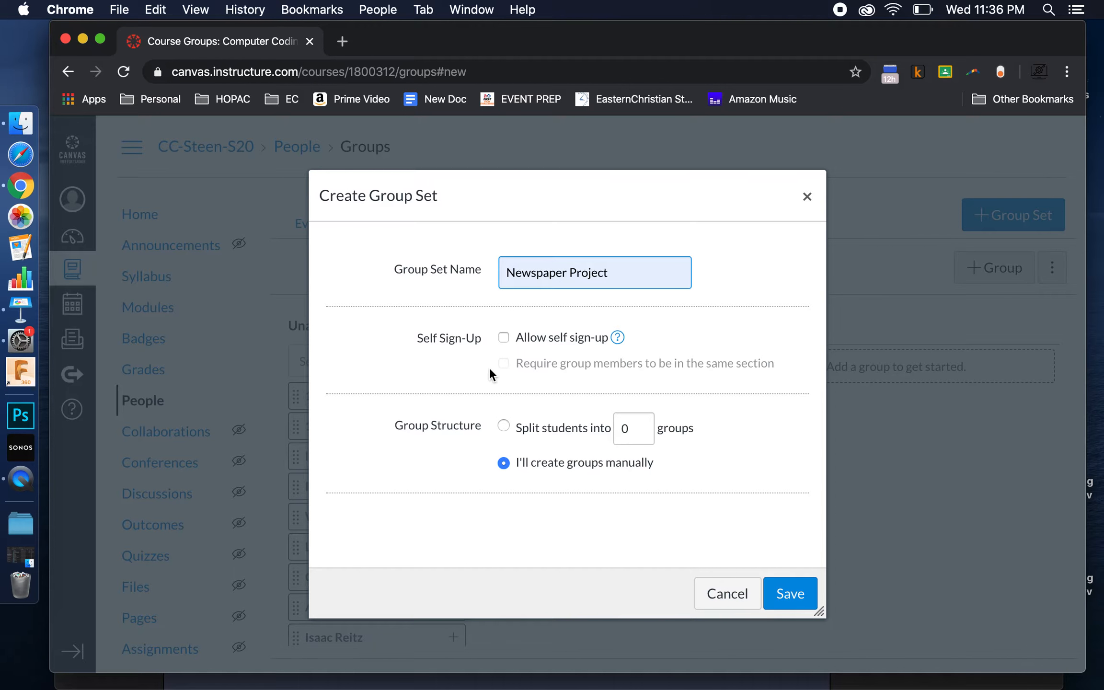
Step: Allow self sign-up for the group set without requiring members to be in the same section
left_click(504, 338)
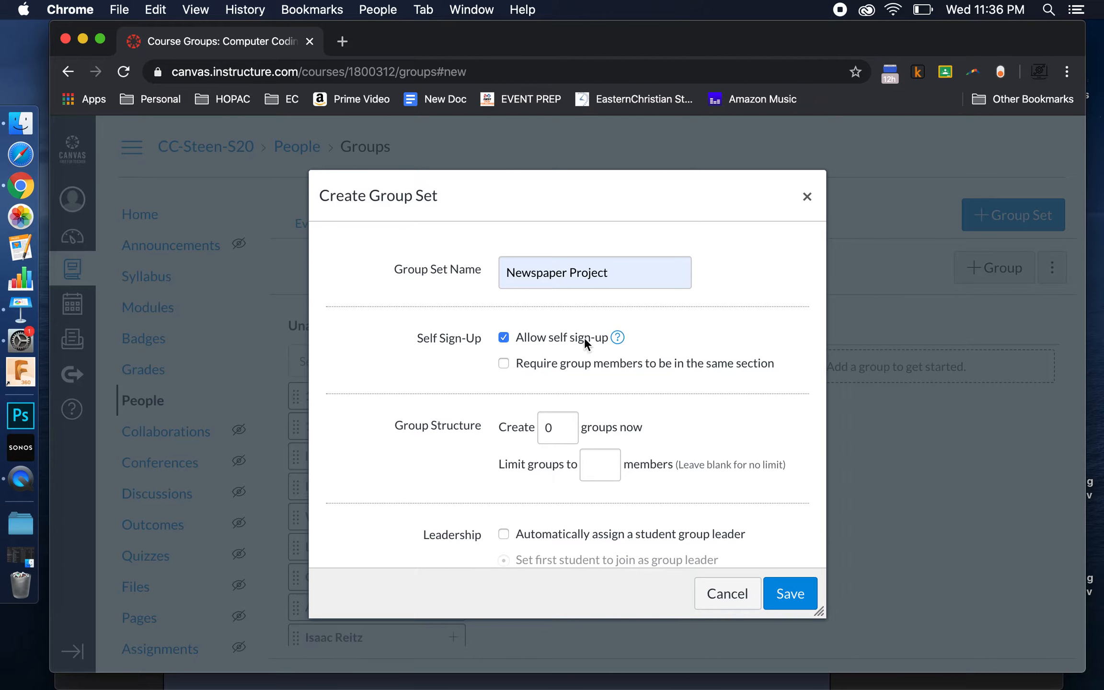
left_click_drag(474, 200, 653, 187)
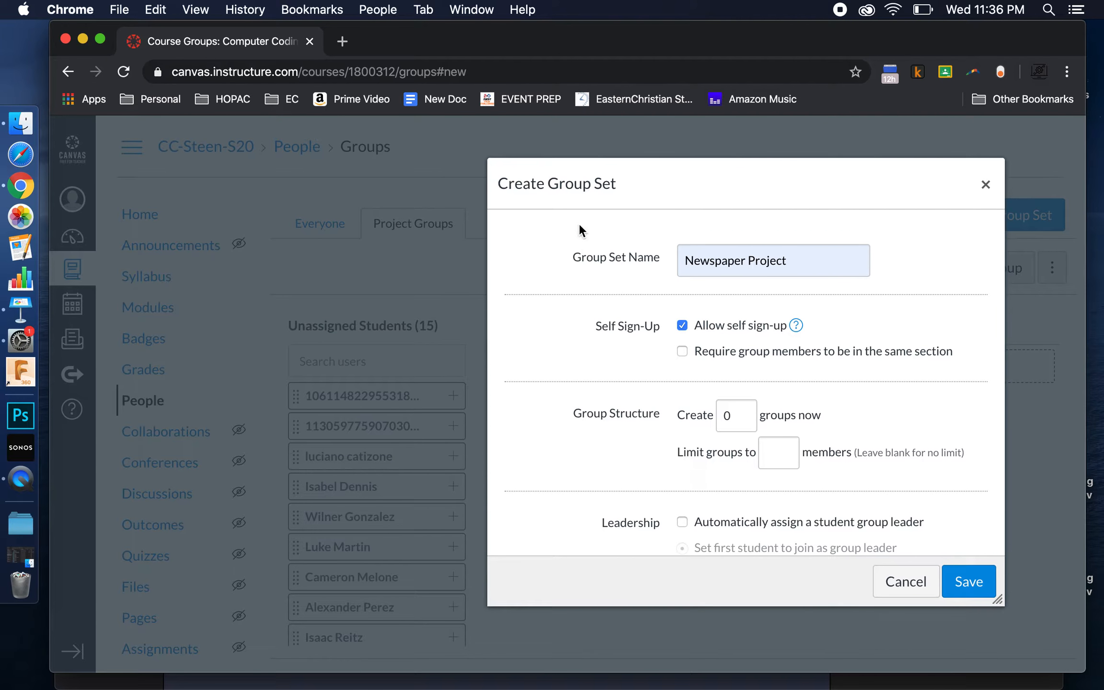
left_click_drag(614, 175, 430, 180)
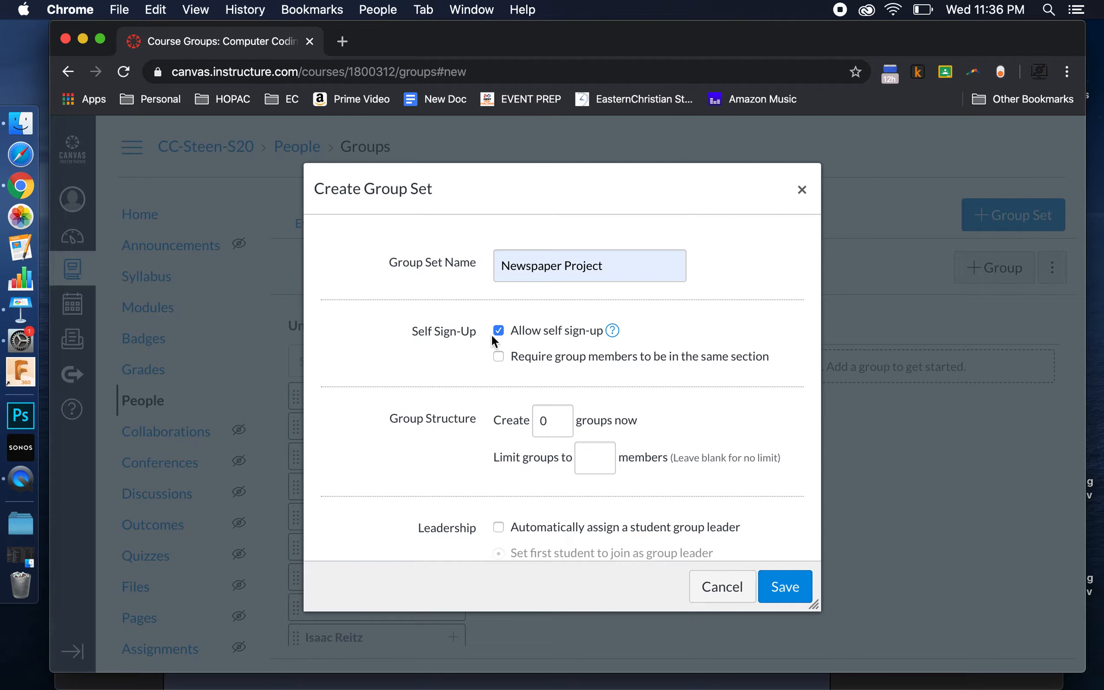
left_click_drag(771, 357, 512, 341)
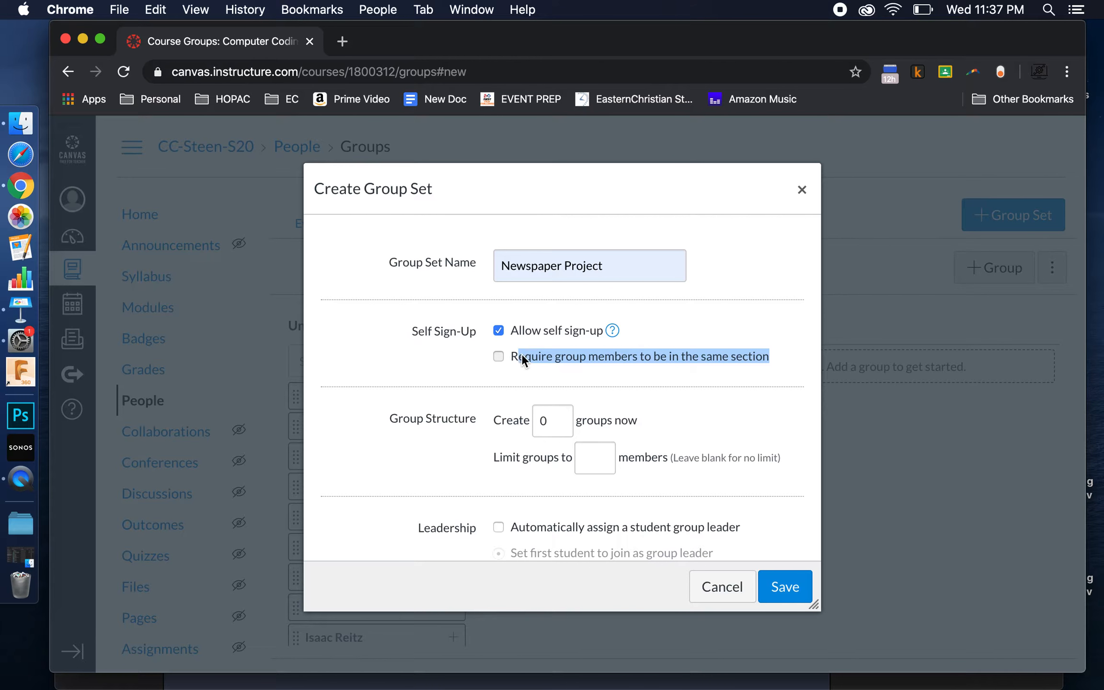
mouse_move(512, 356)
left_mouse_down()
mouse_move(663, 360)
mouse_move(523, 356)
left_mouse_up()
Step: Set the group structure to create 5 groups, each limited to 4 members
left_click(560, 418)
left_click(560, 417)
left_click(560, 418)
left_click(560, 418)
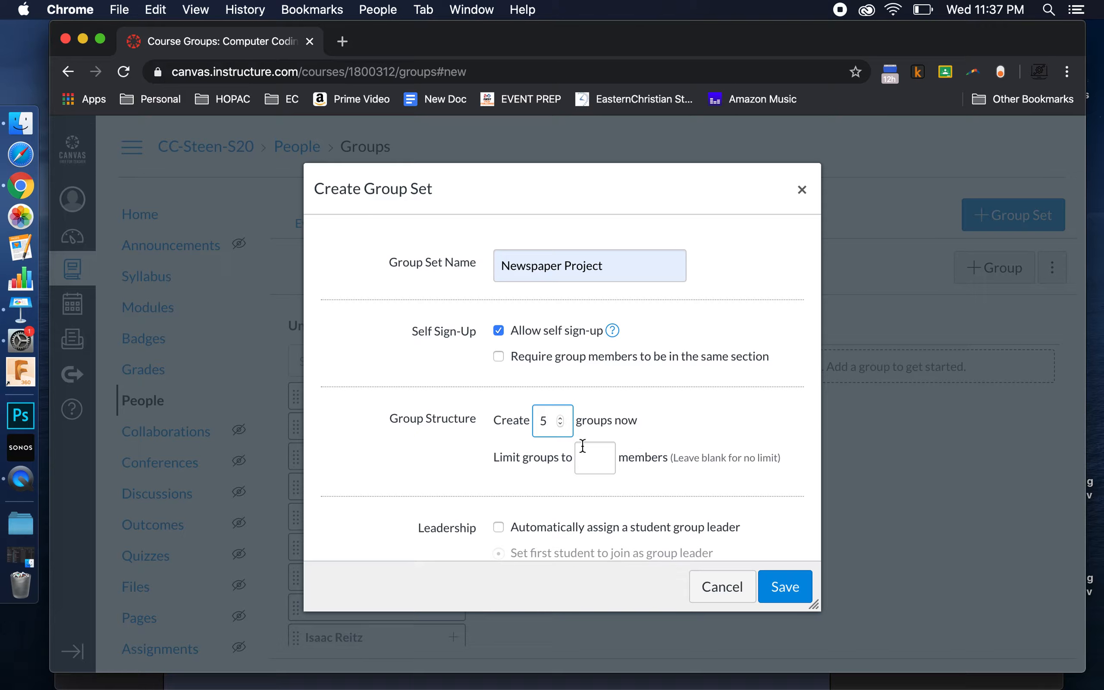
left_click(595, 458)
type("4")
left_click(544, 421)
scroll(681, 461, "down", 2)
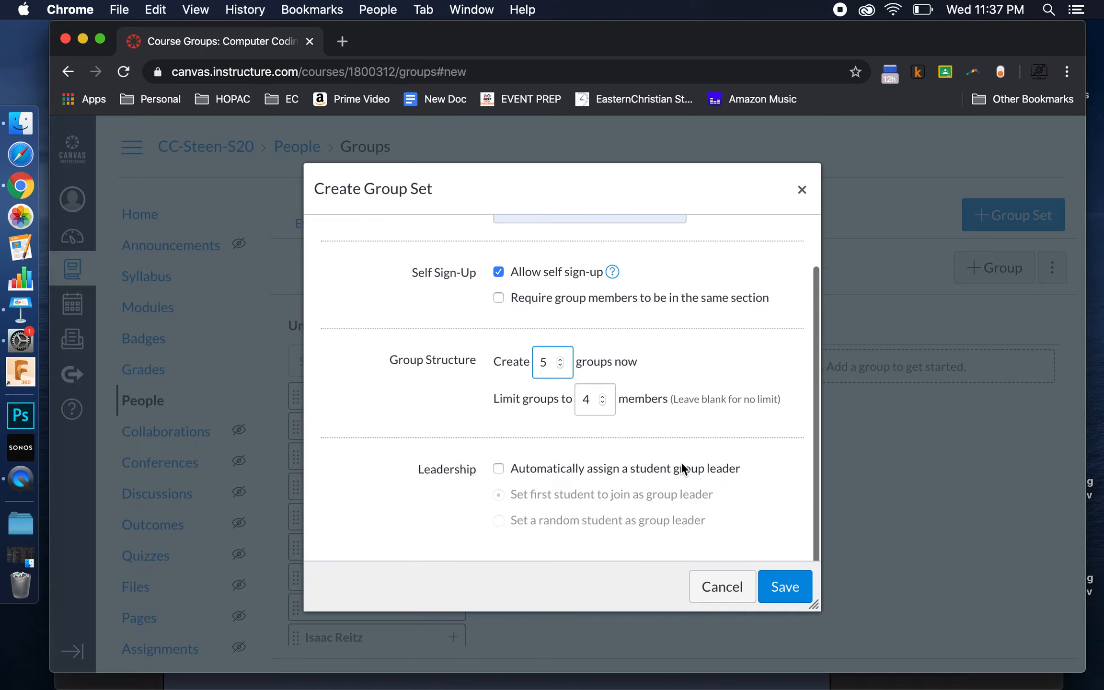
Step: Try automatic leader assignment with a random student as group leader, and turn it back off
left_click(500, 470)
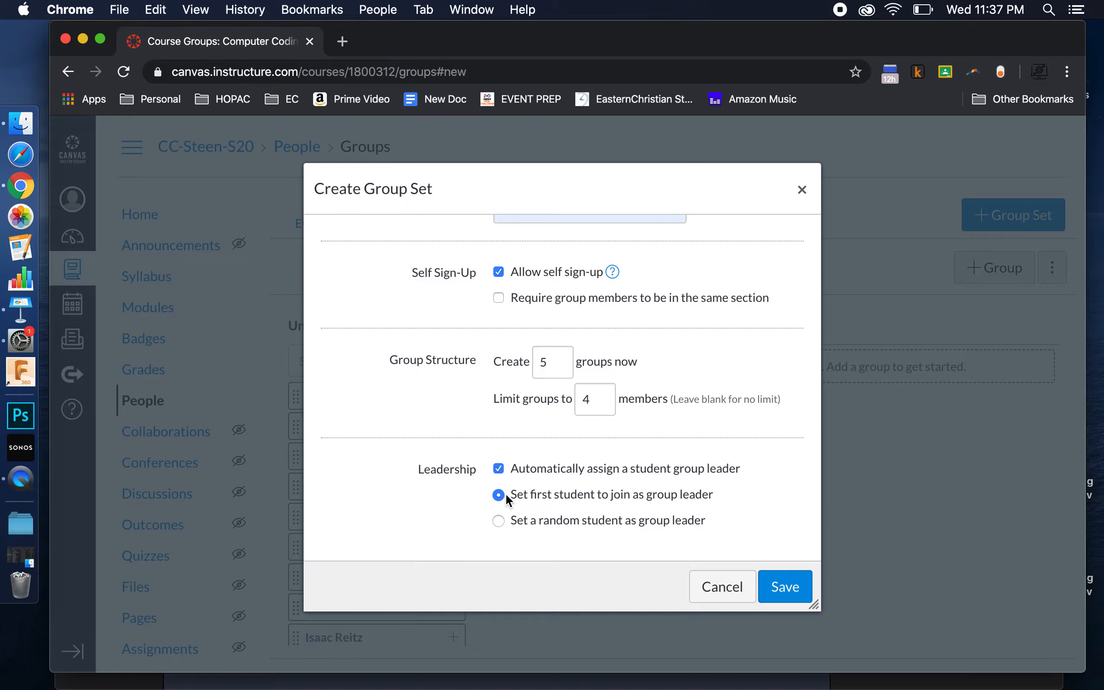
left_click(499, 521)
left_click(499, 470)
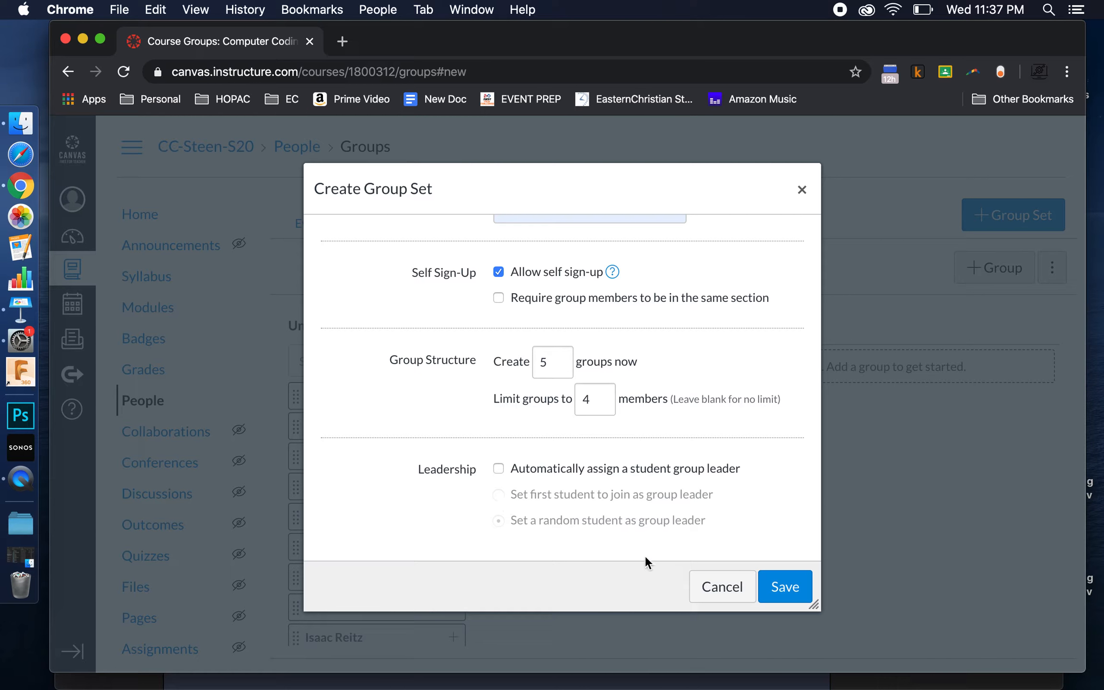
Step: Save the Newspaper Project group set
left_click(788, 589)
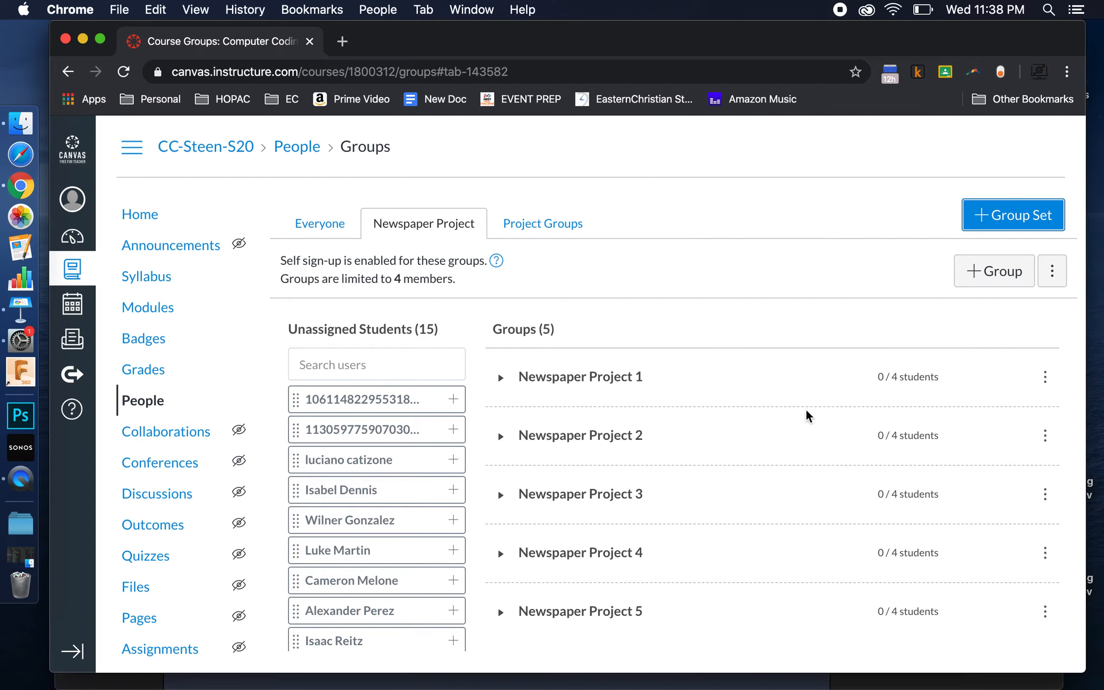
Step: Assign one unassigned student to Newspaper Project 1 and another to Newspaper Project 2, and check each group's members
left_click_drag(350, 561, 590, 386)
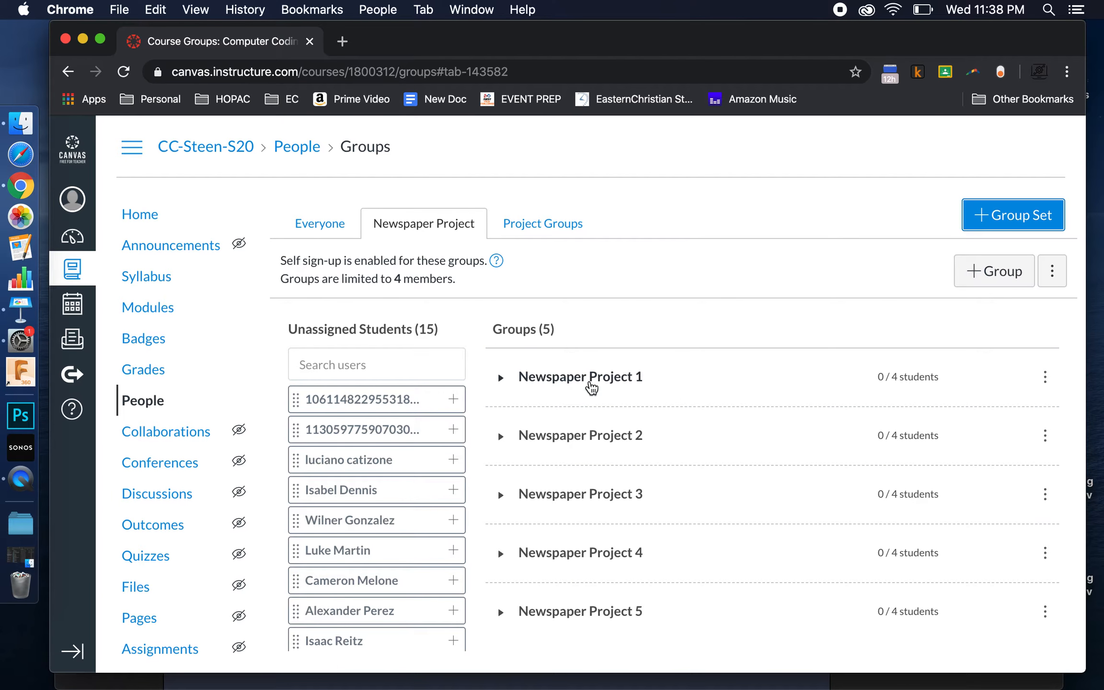
left_click_drag(377, 623, 591, 444)
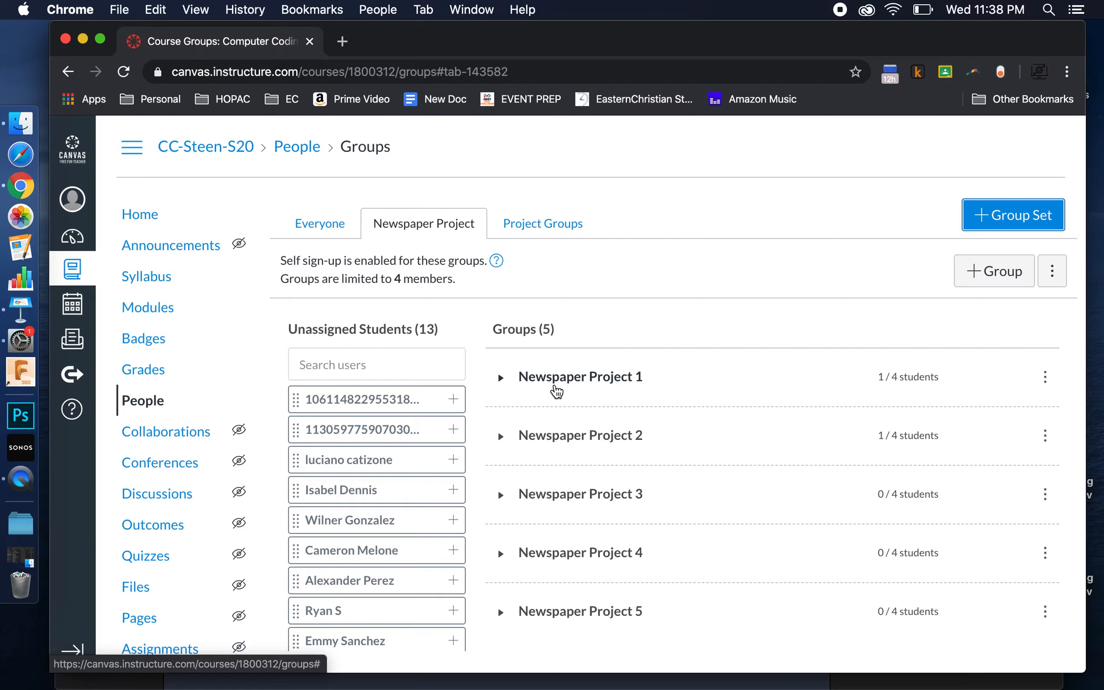
left_click(501, 378)
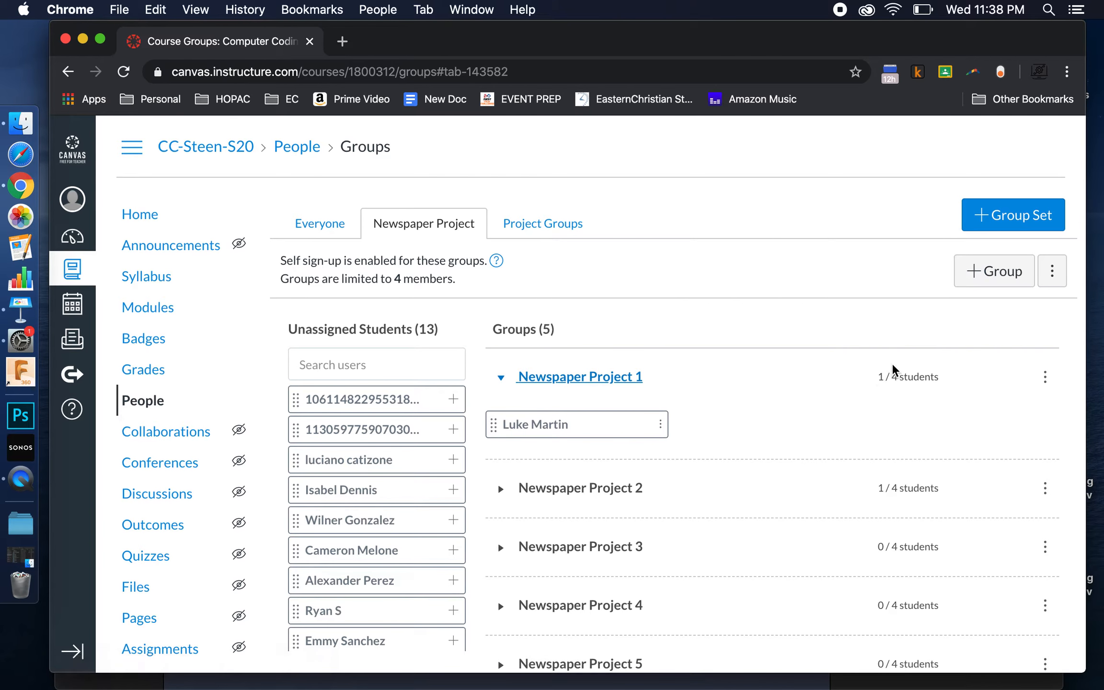
left_click(502, 380)
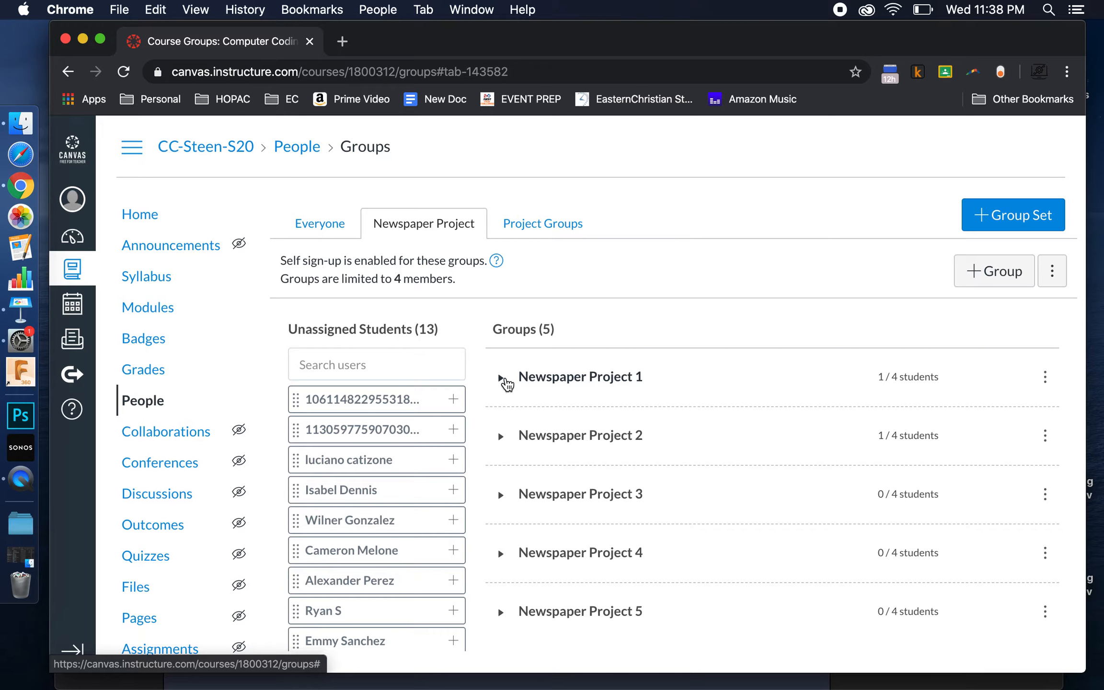
left_click(501, 438)
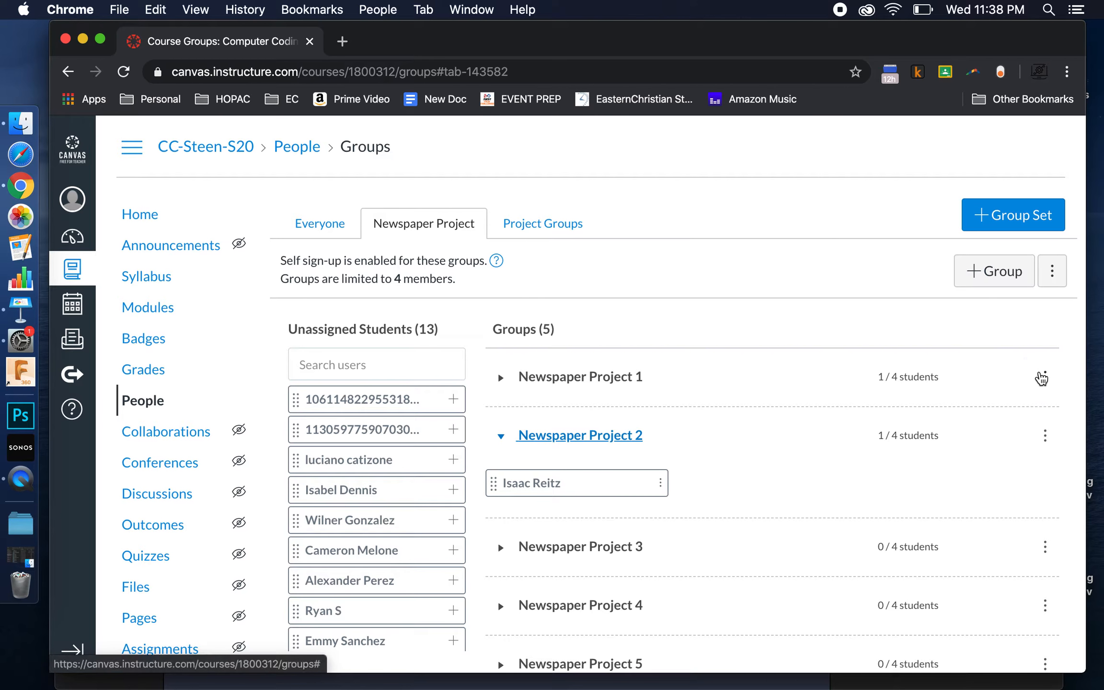
Step: Move the students in Newspaper Project 1 and Newspaper Project 2 back to the unassigned students
left_click(1045, 378)
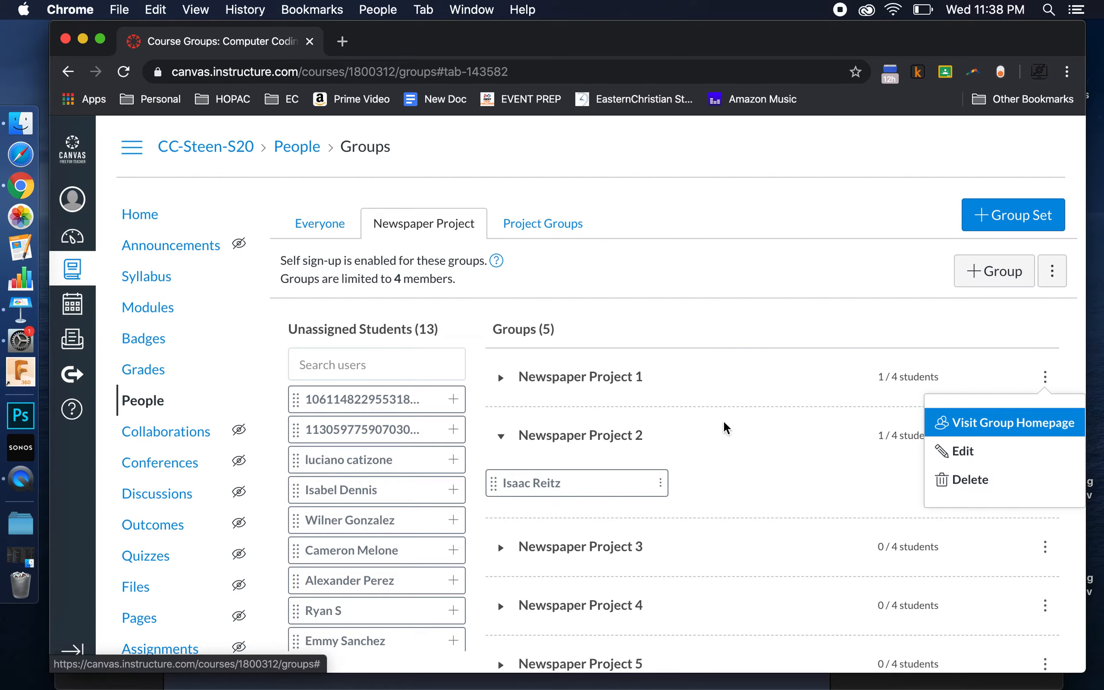
left_click(501, 380)
left_click_drag(532, 426, 331, 465)
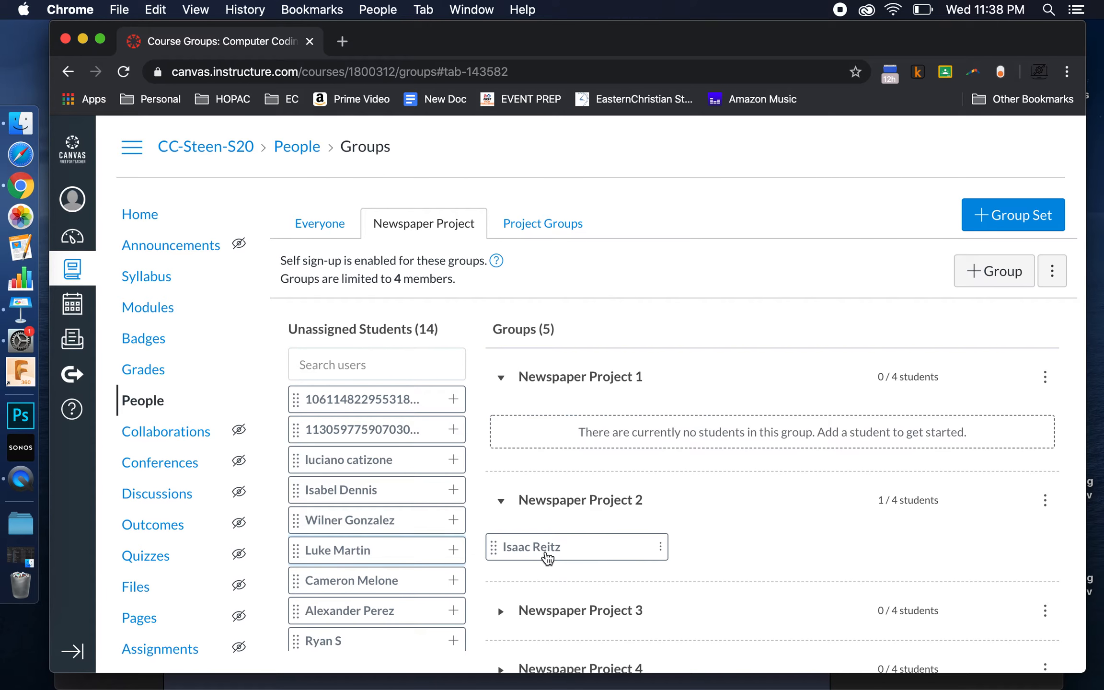
left_click_drag(494, 547, 307, 484)
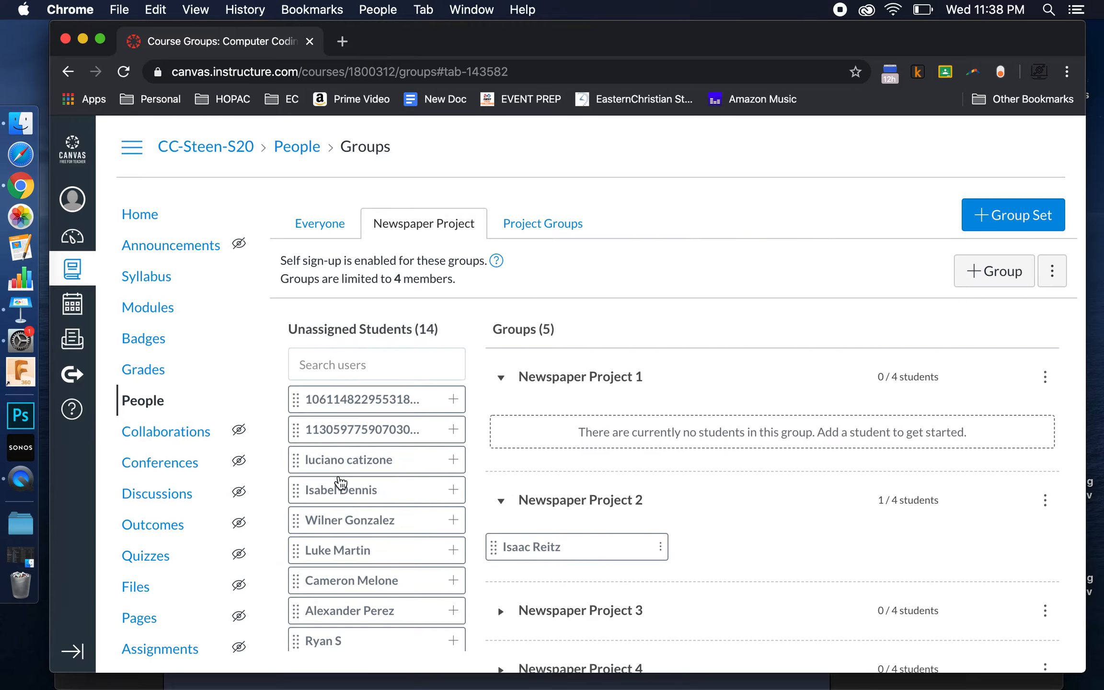
Step: Randomly assign all unassigned students to the Newspaper Project groups
left_click(1045, 378)
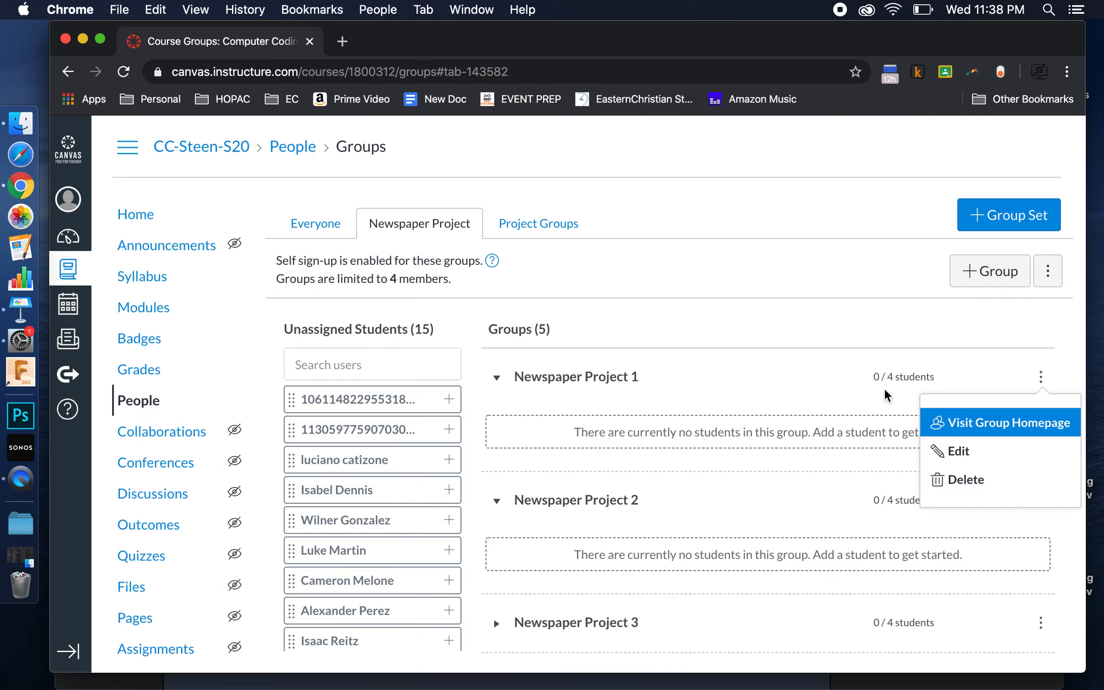
left_click(840, 327)
left_click(1056, 274)
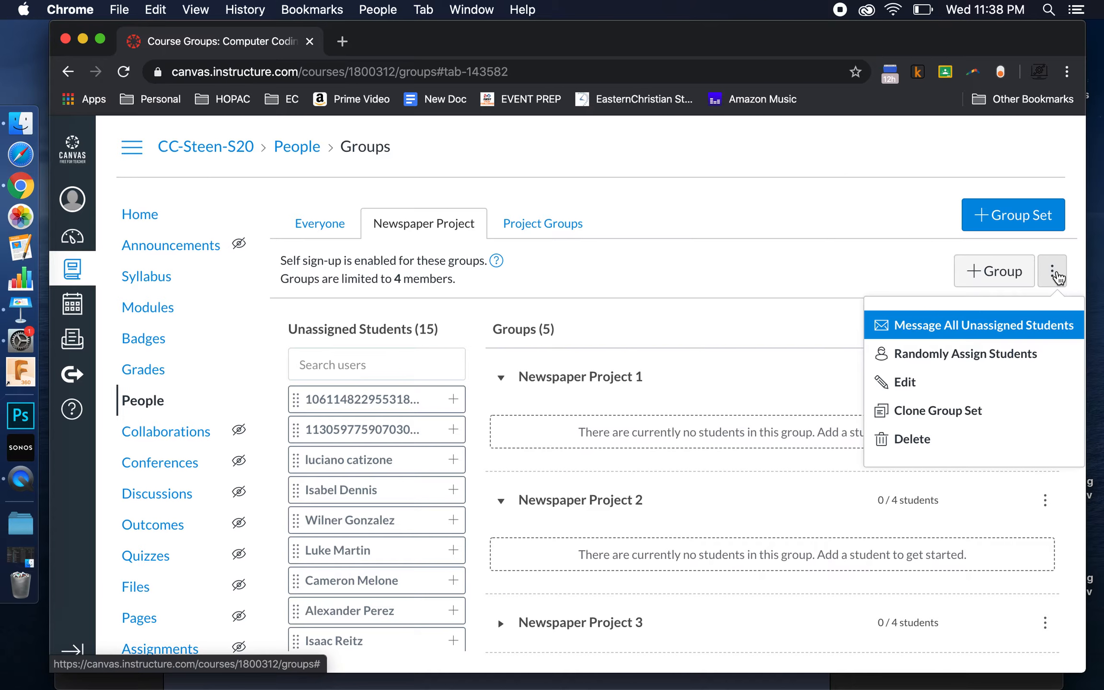
left_click(956, 355)
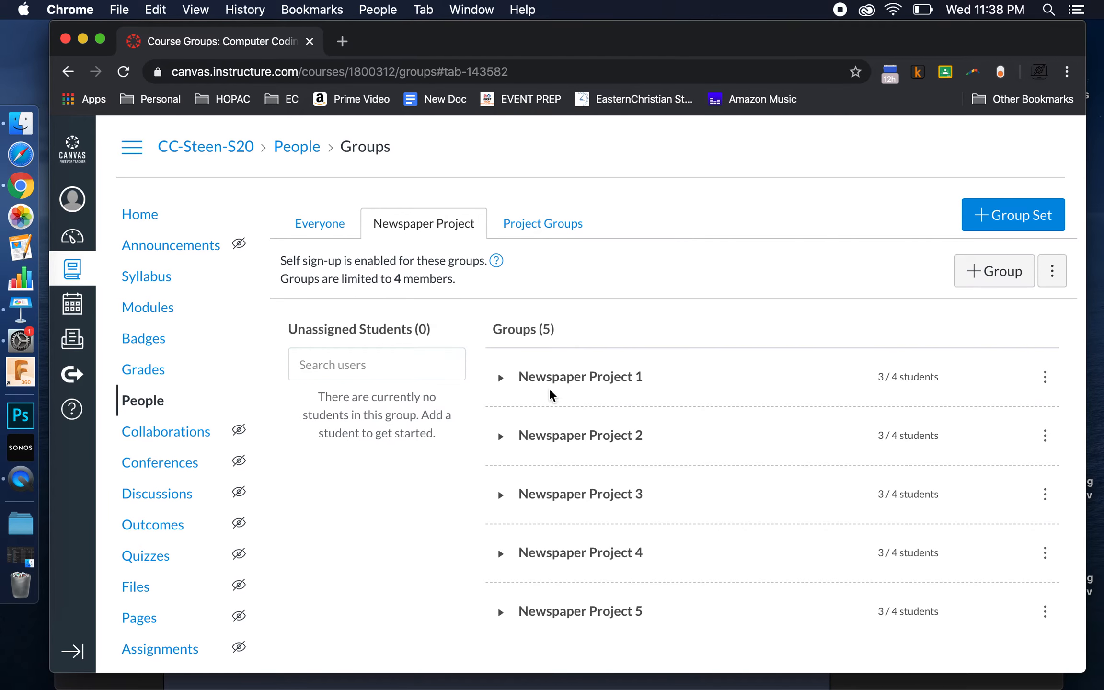
Step: Check the member lists of Newspaper Project 1 and Newspaper Project 2
scroll(617, 477, "down", 3)
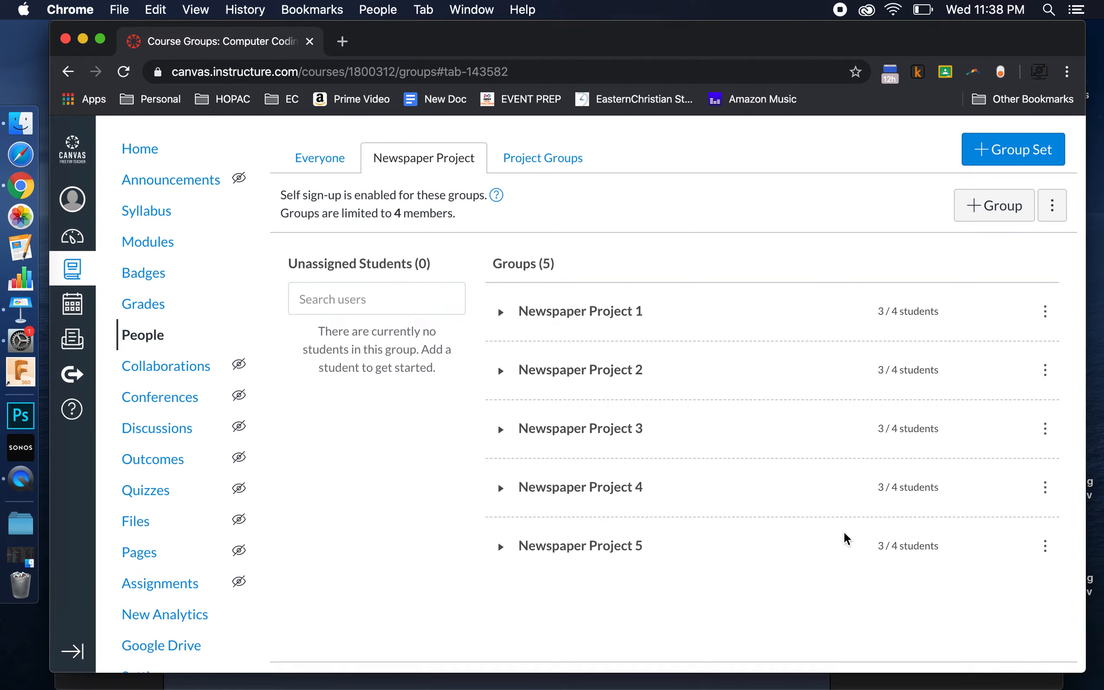
left_click(501, 313)
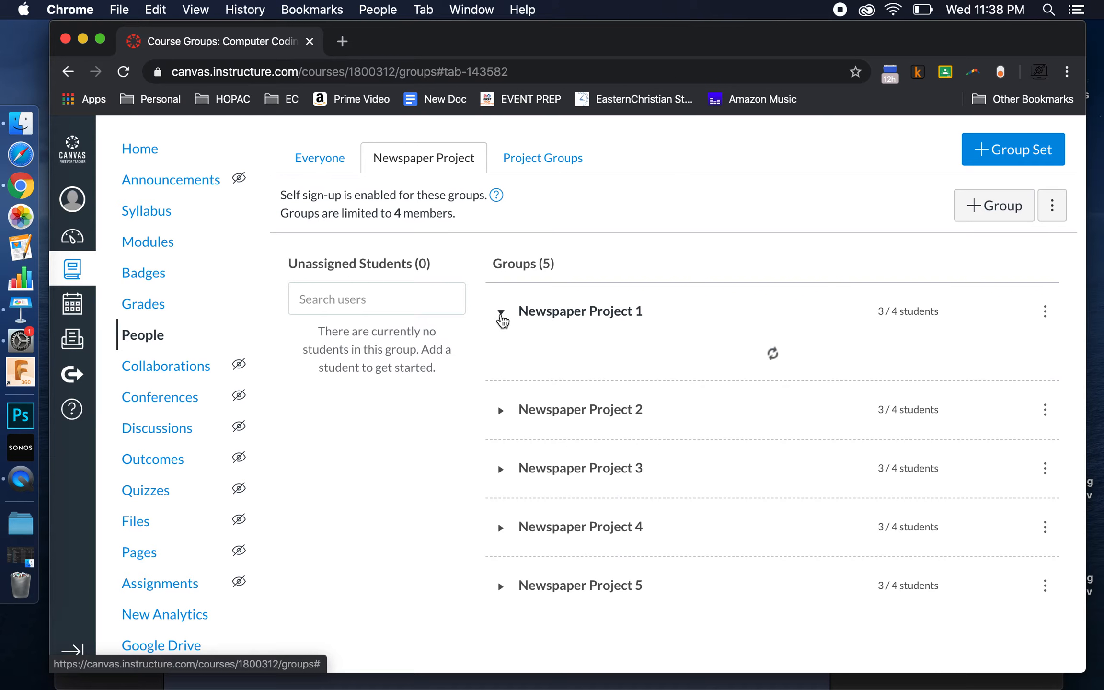
left_click(501, 314)
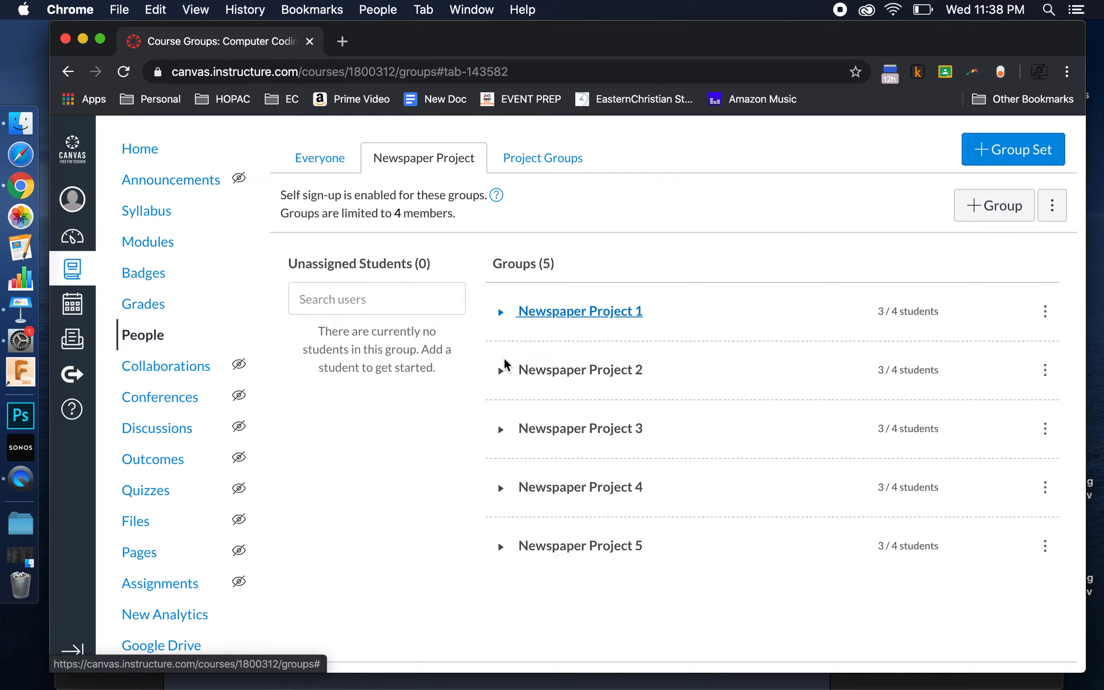
left_click(501, 371)
left_click(501, 374)
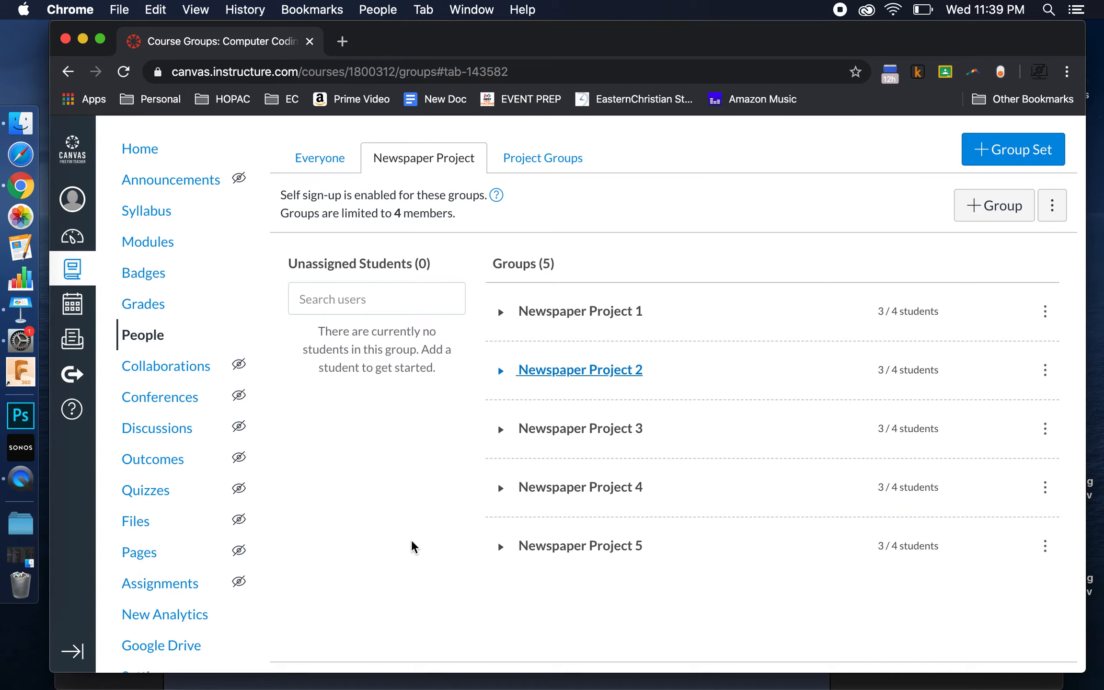
Step: Open the course's Assignments page
scroll(412, 541, "up", 3)
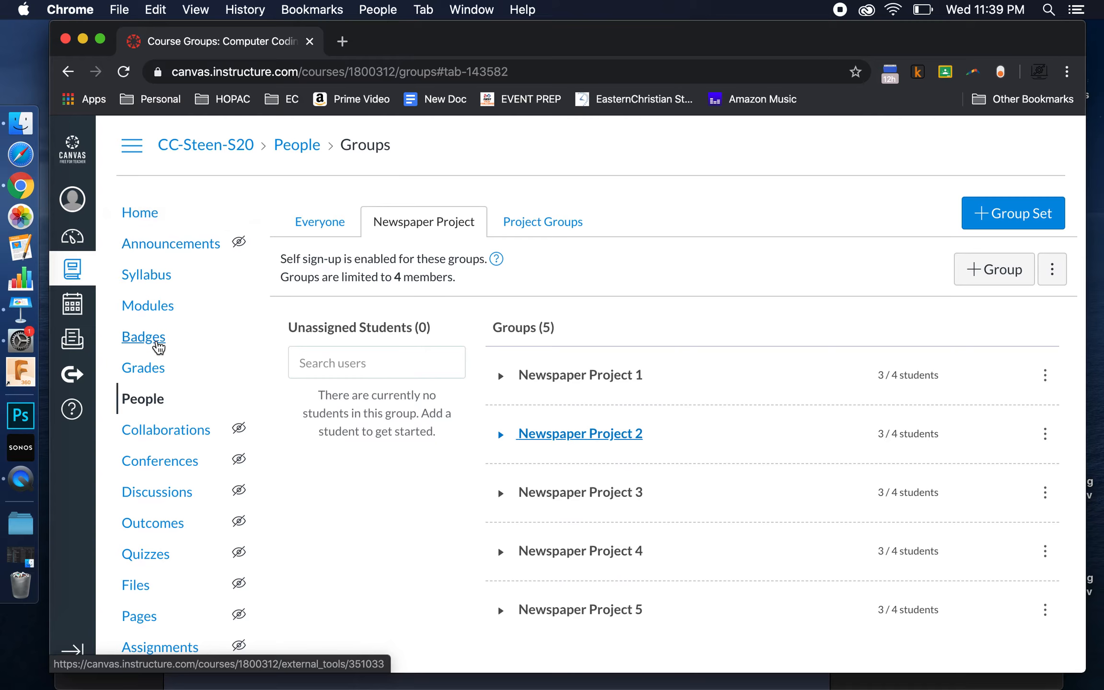
scroll(165, 393, "down", 3)
left_click(184, 556)
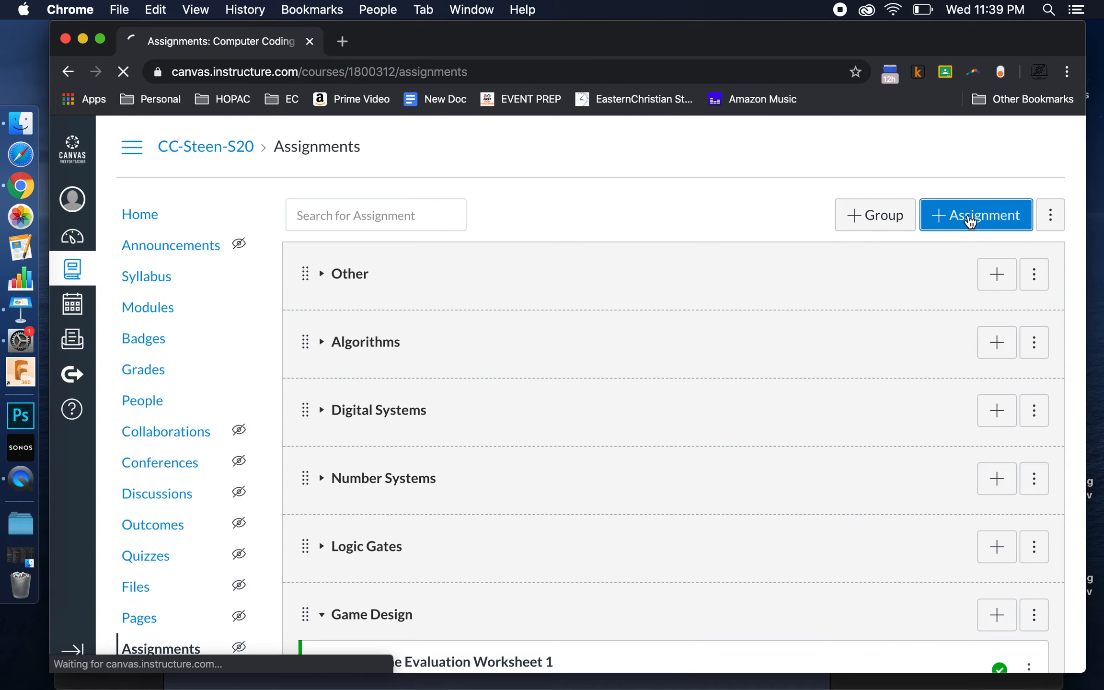
Step: Start a new assignment and look through its form for the points, submission type and assign-to settings
left_click(970, 218)
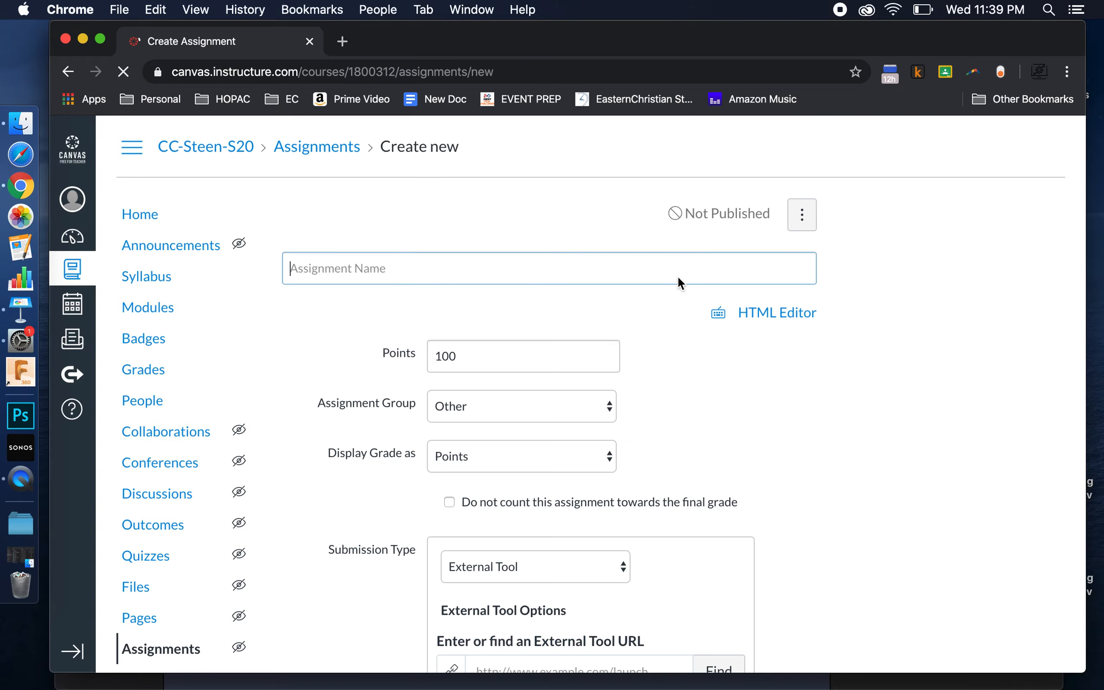
scroll(533, 342, "down", 9)
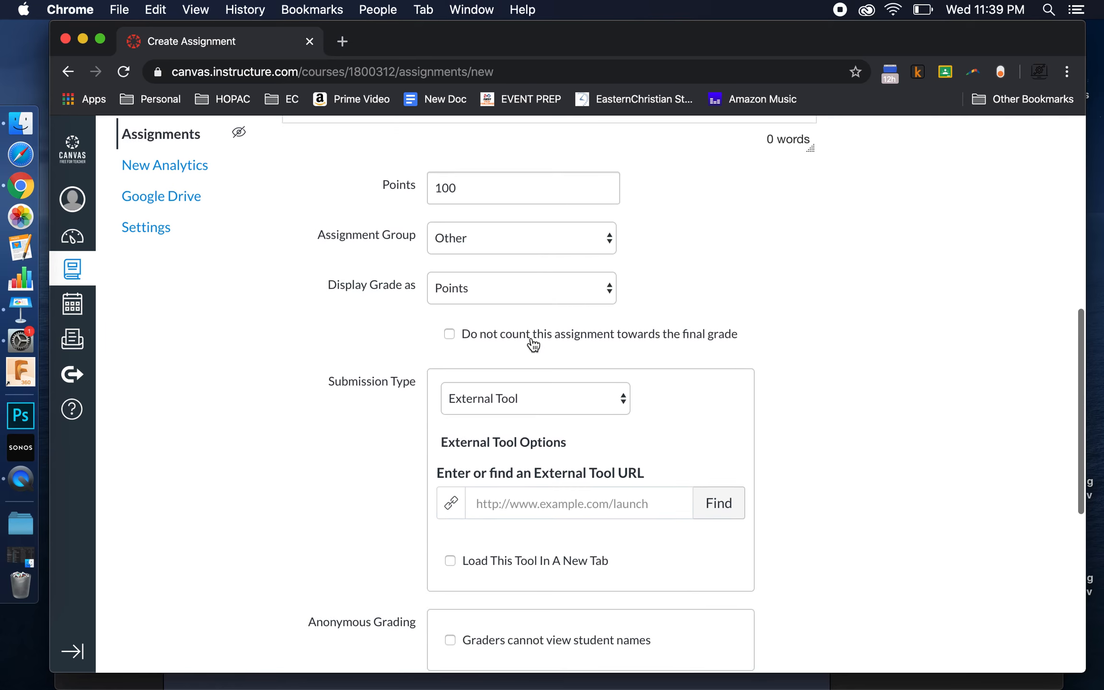
scroll(532, 342, "down", 1)
scroll(527, 336, "up", 1)
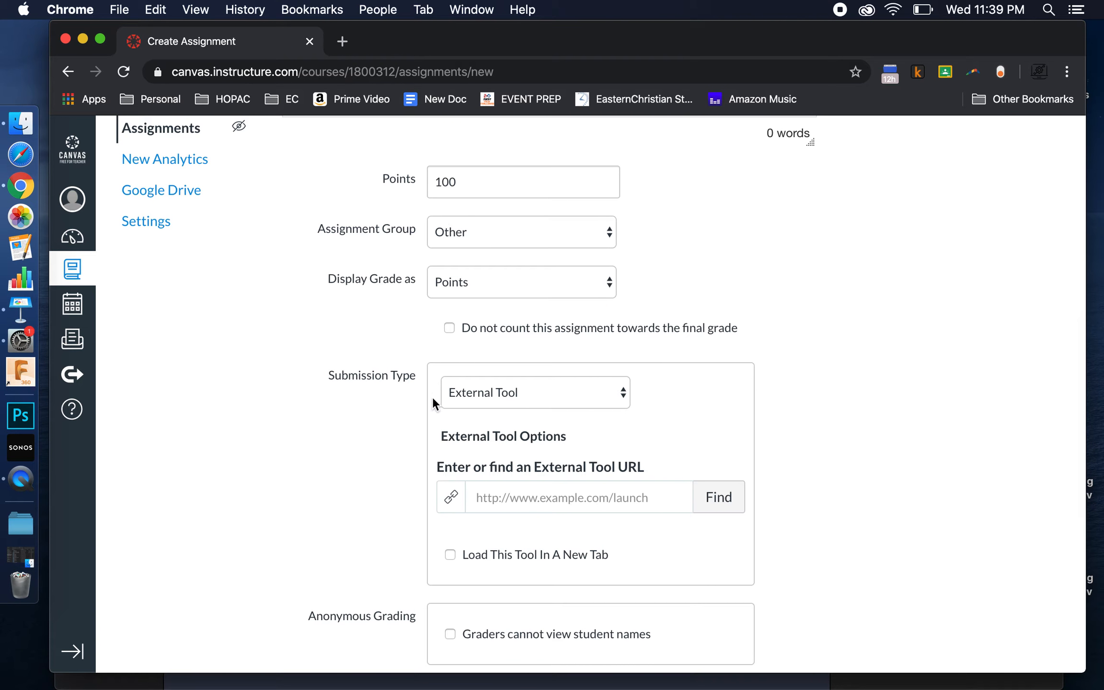
scroll(433, 398, "down", 5)
scroll(432, 397, "down", 2)
scroll(432, 397, "up", 7)
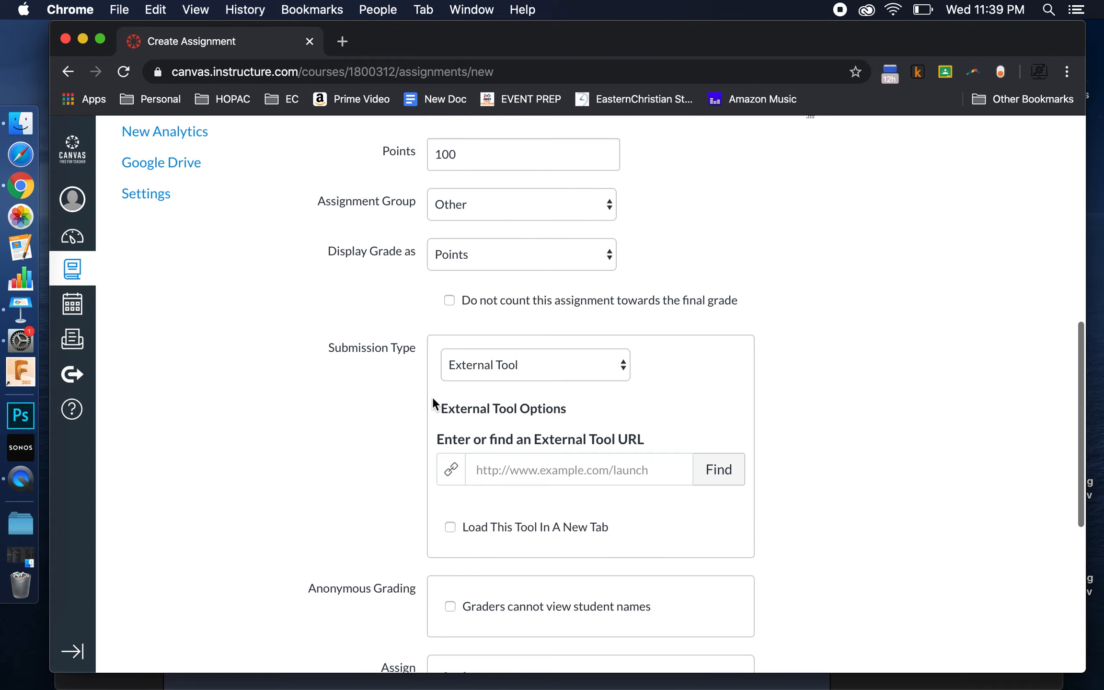
scroll(433, 400, "up", 3)
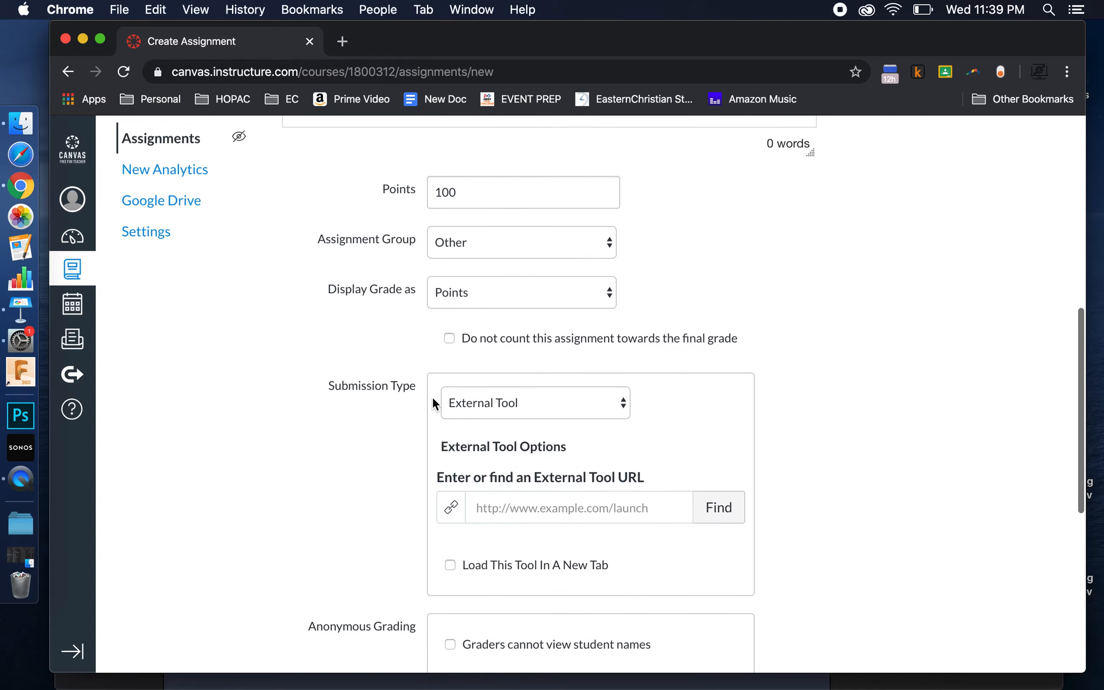
scroll(433, 403, "down", 2)
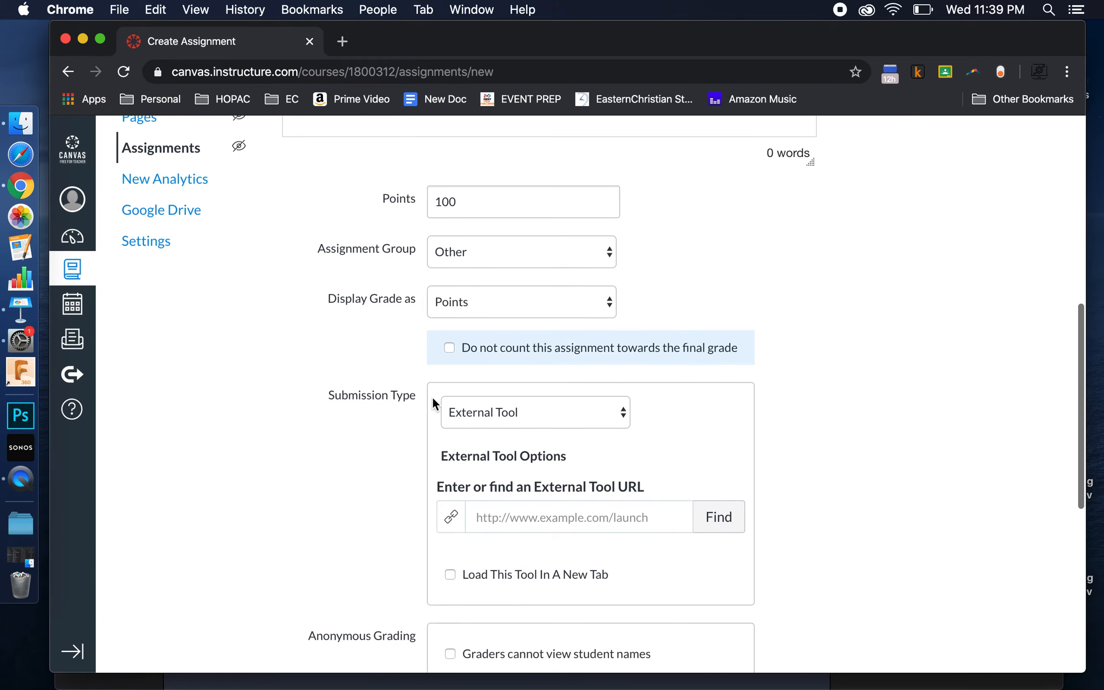
scroll(397, 441, "down", 10)
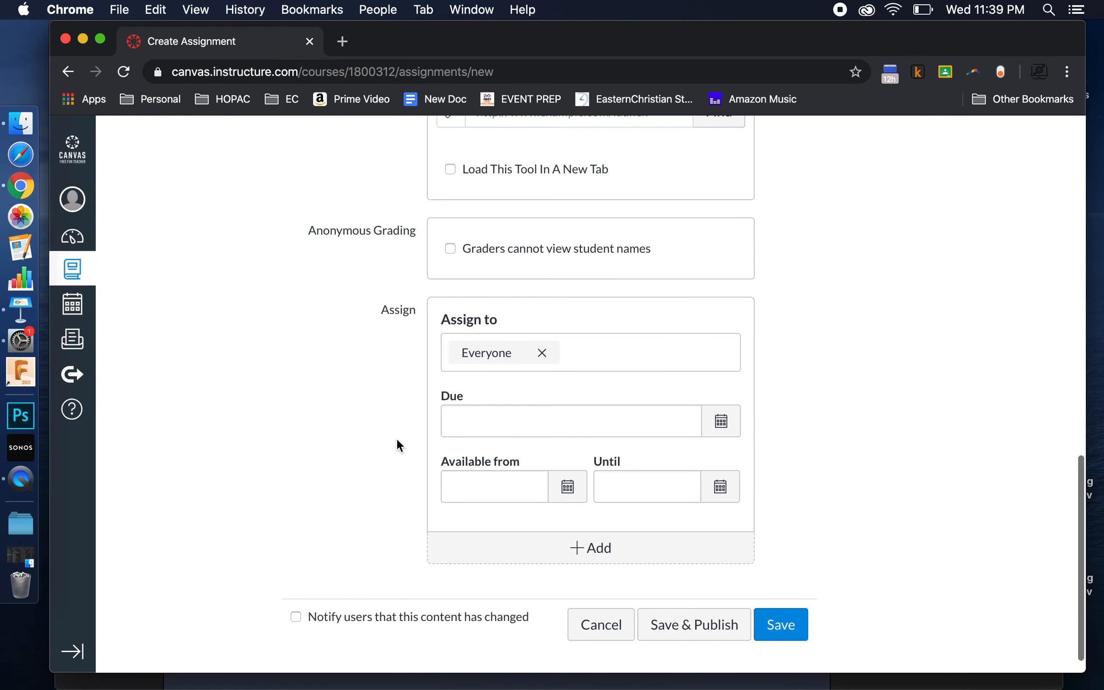
scroll(396, 441, "up", 15)
left_click(396, 273)
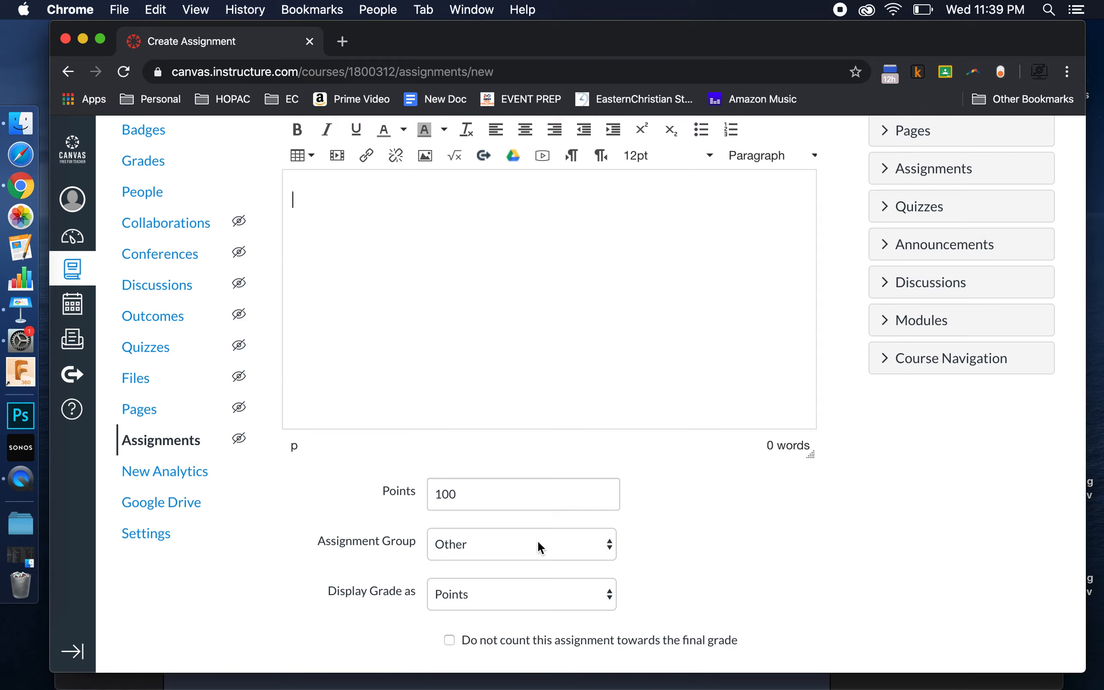
scroll(795, 517, "down", 5)
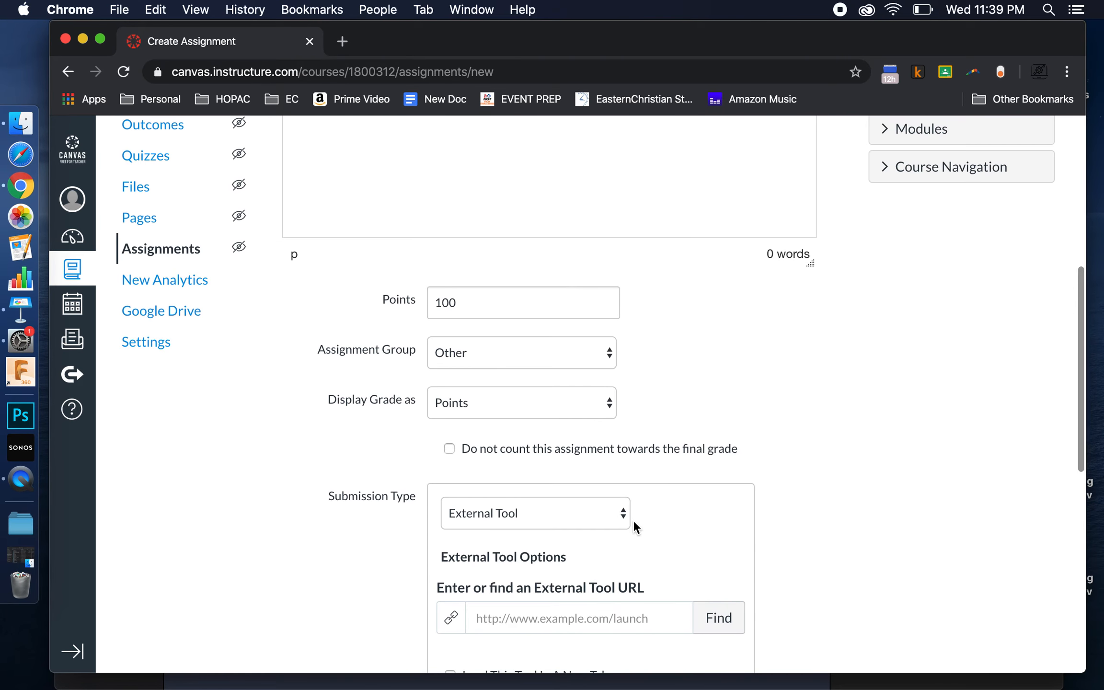
Step: Set the new assignment's submission type to No Submission and review the other submission options
left_click(604, 515)
left_click(556, 470)
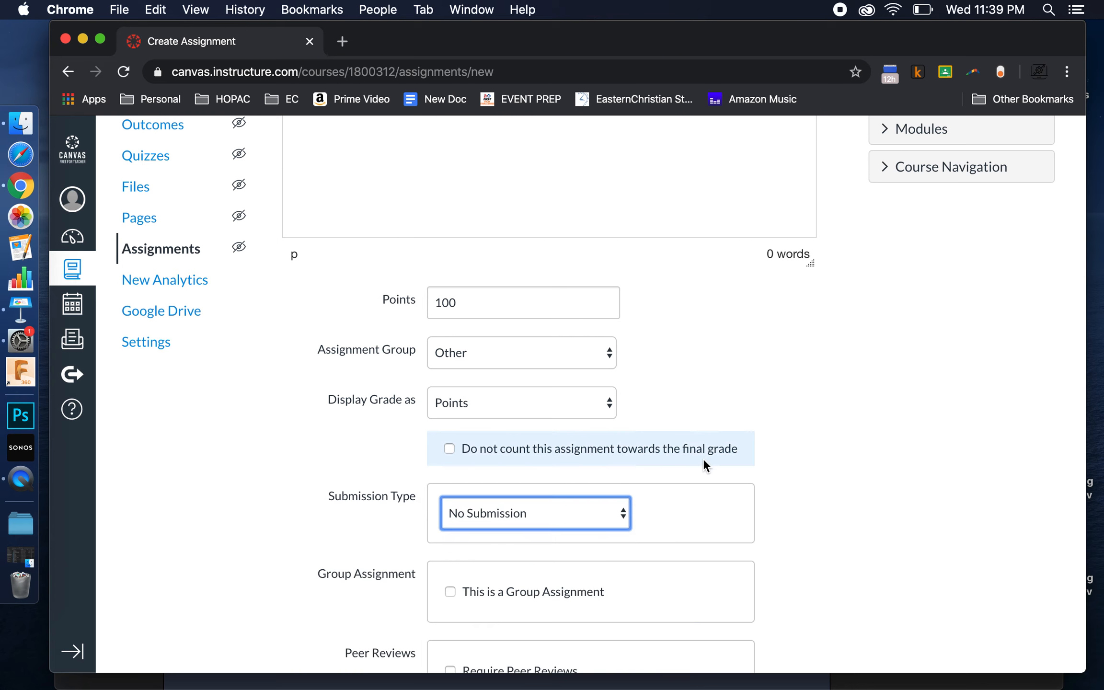
scroll(771, 465, "down", 3)
scroll(771, 465, "down", 2)
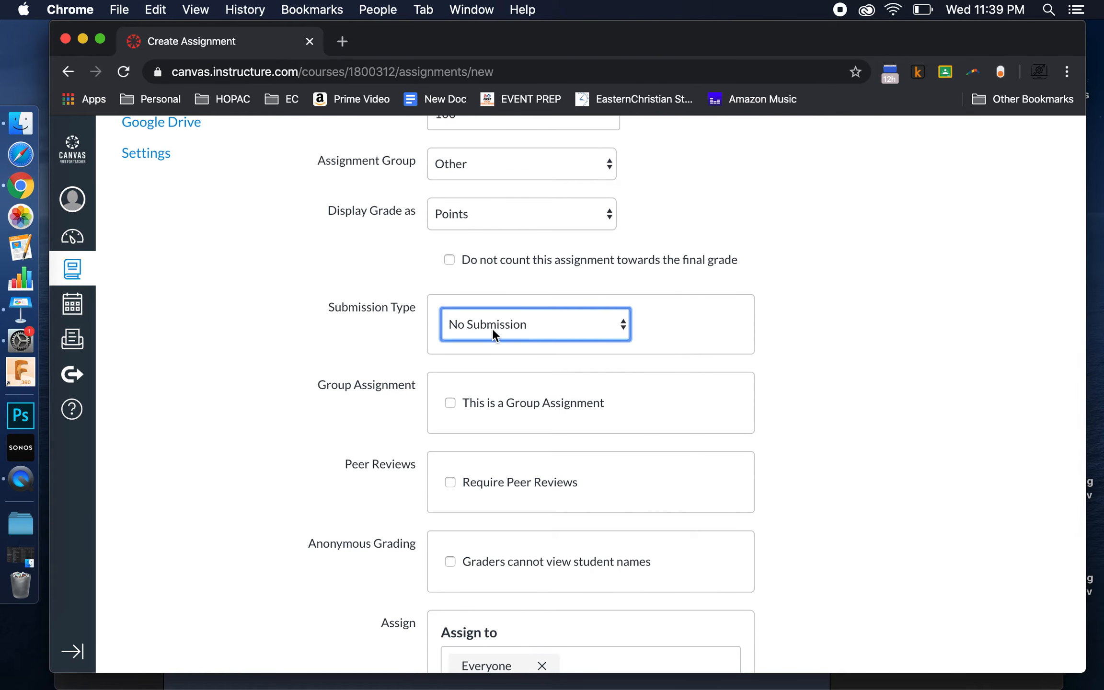
left_click(475, 324)
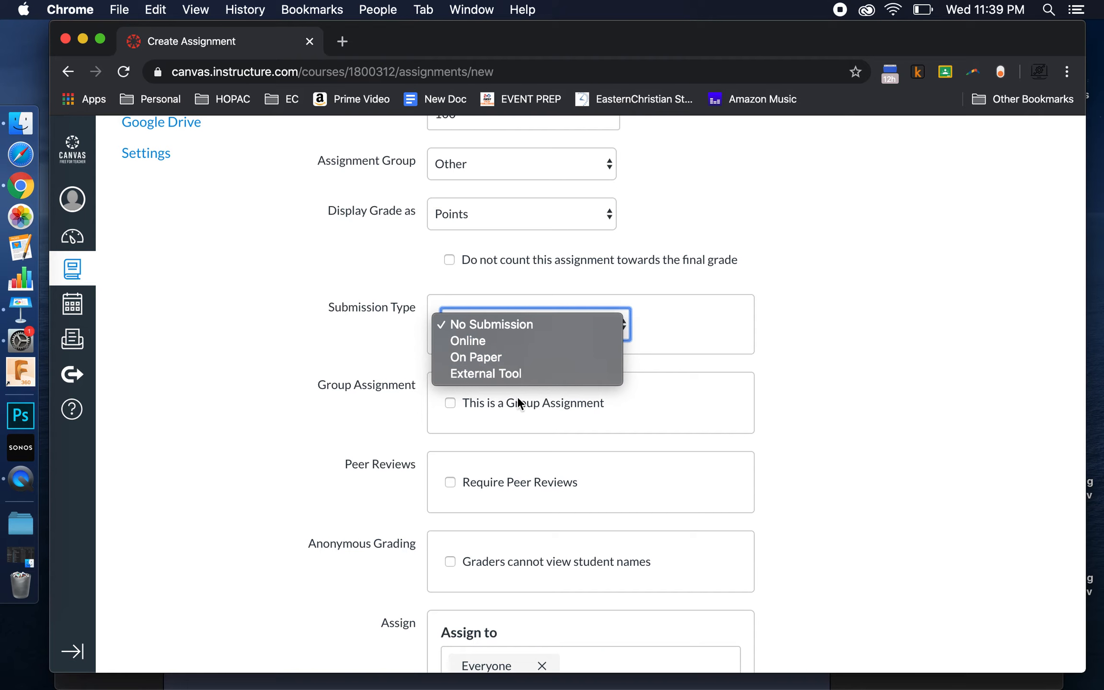
left_click(344, 350)
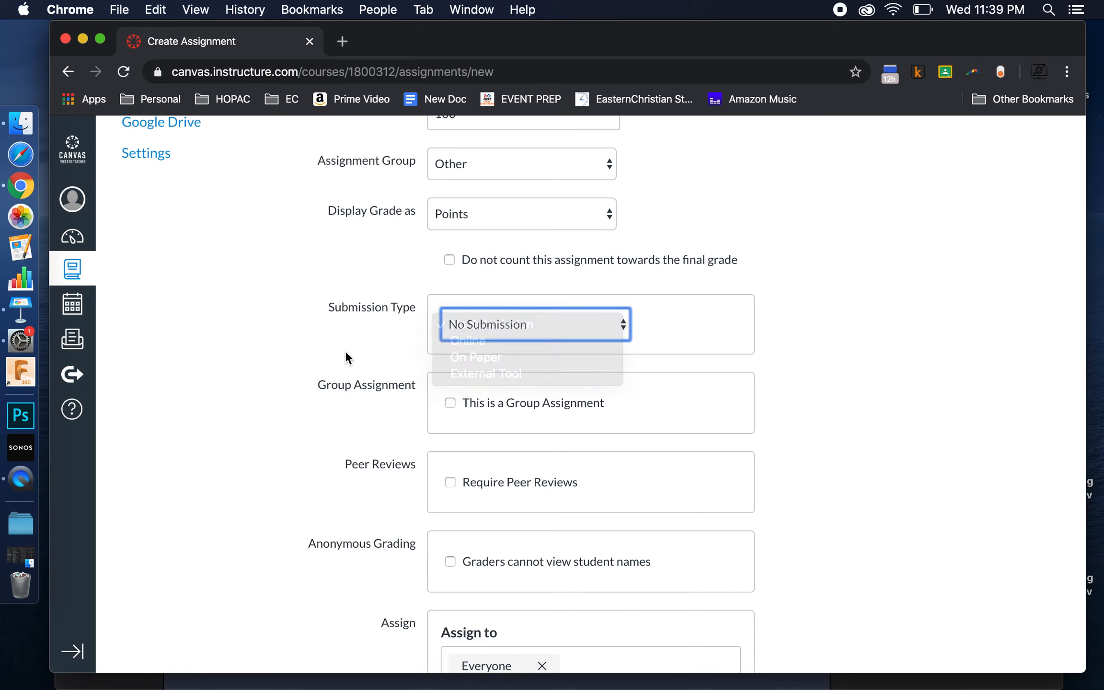
Step: Make it a group assignment using the Newspaper Project group set, with grades assigned to each student individually
left_click(449, 404)
left_click(449, 404)
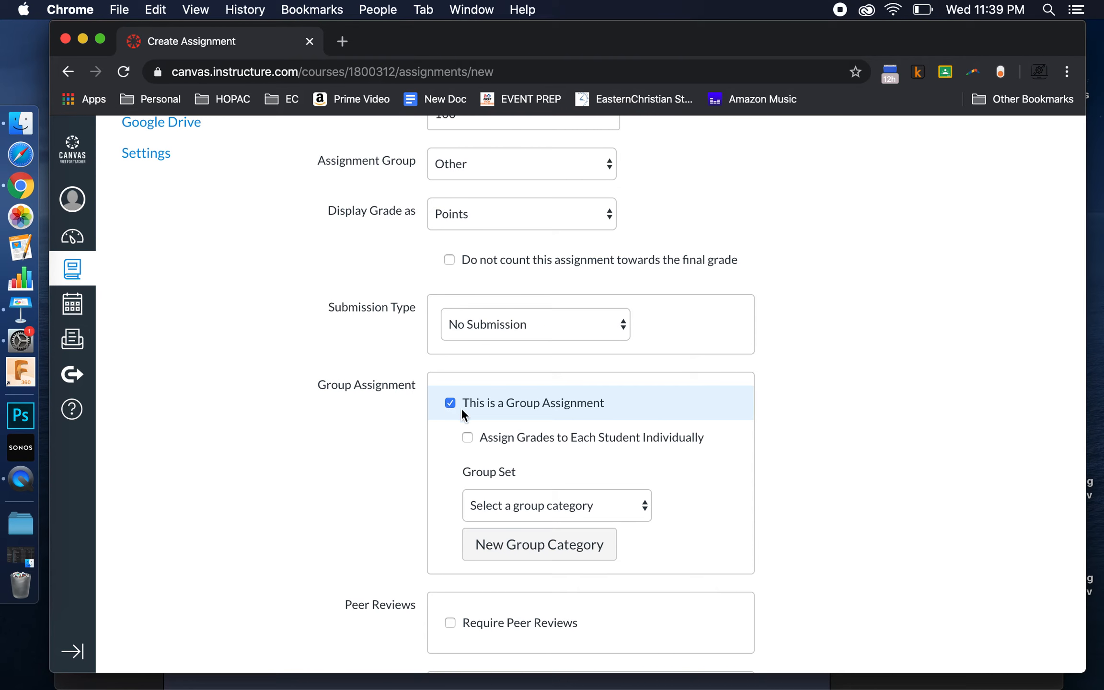
left_click(576, 503)
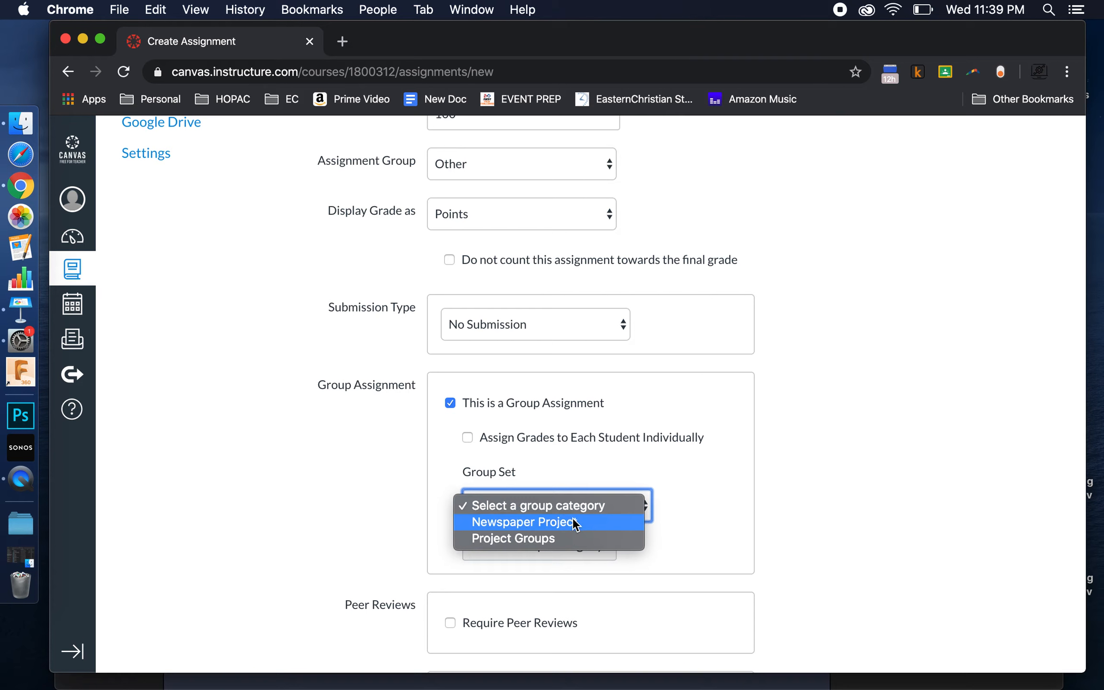
left_click(527, 523)
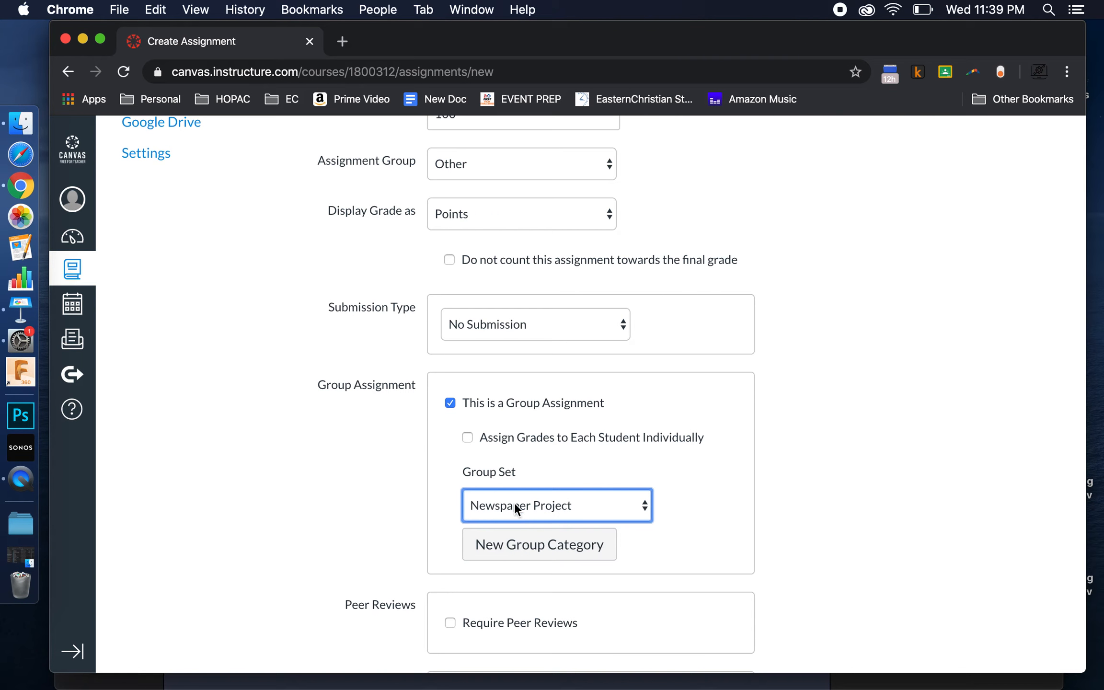
left_click(467, 438)
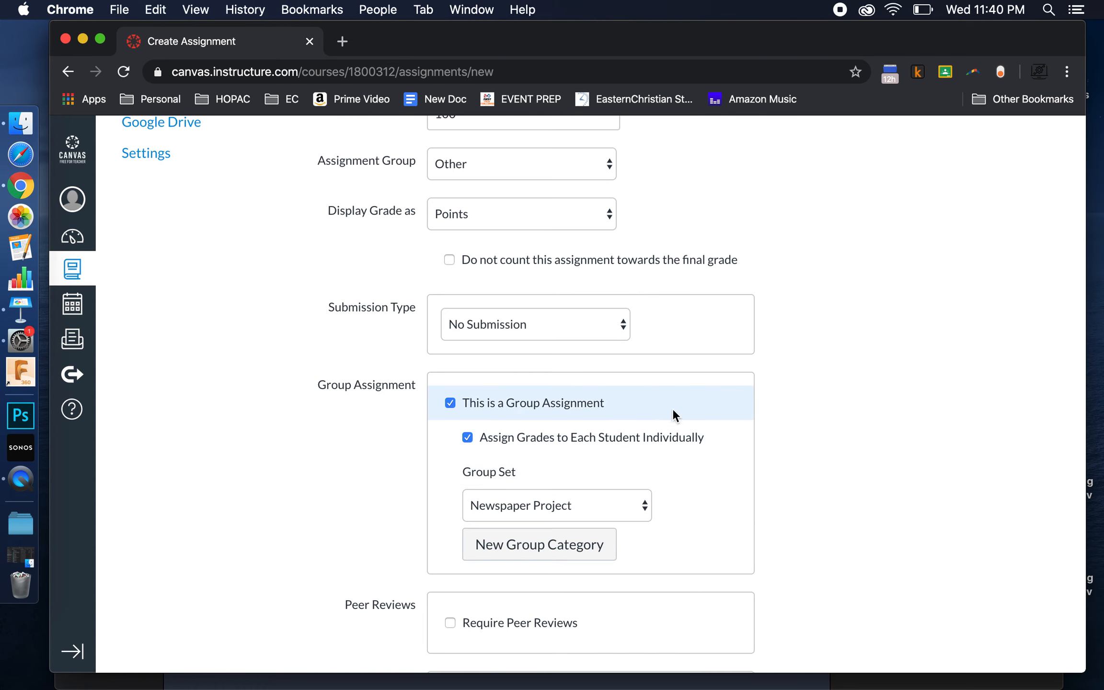
Step: Leave the unsaved assignment for the course's People page and open the Newspaper Project group set
scroll(823, 472, "down", 10)
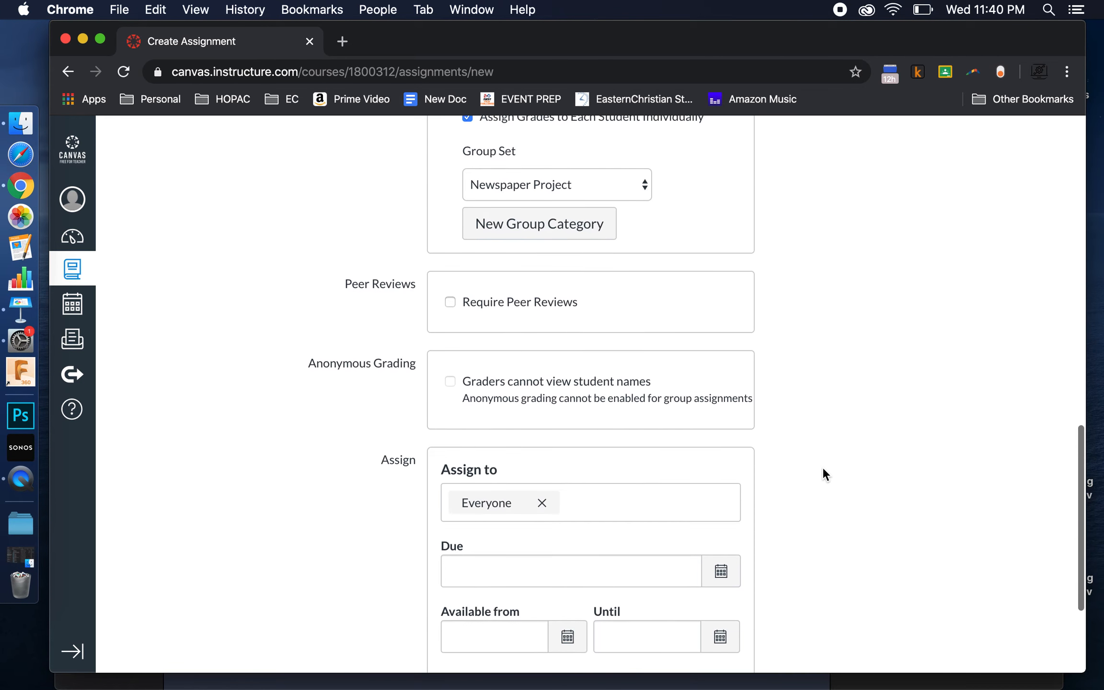
scroll(823, 473, "up", 4)
scroll(823, 472, "up", 15)
scroll(823, 472, "down", 5)
scroll(823, 472, "up", 2)
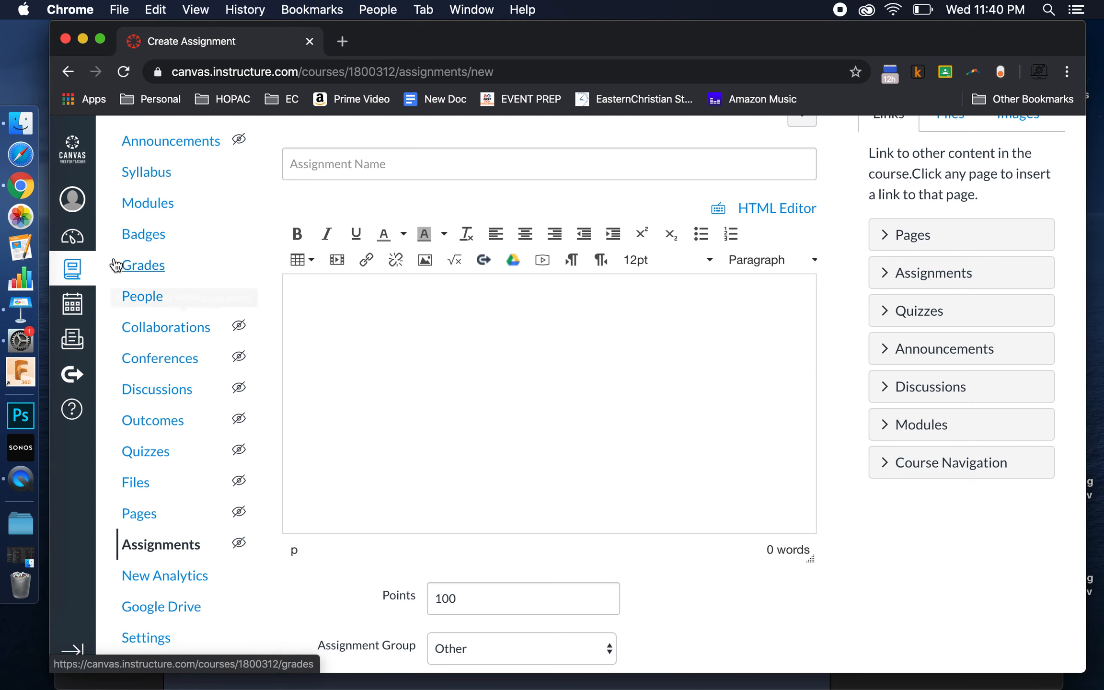
left_click(145, 300)
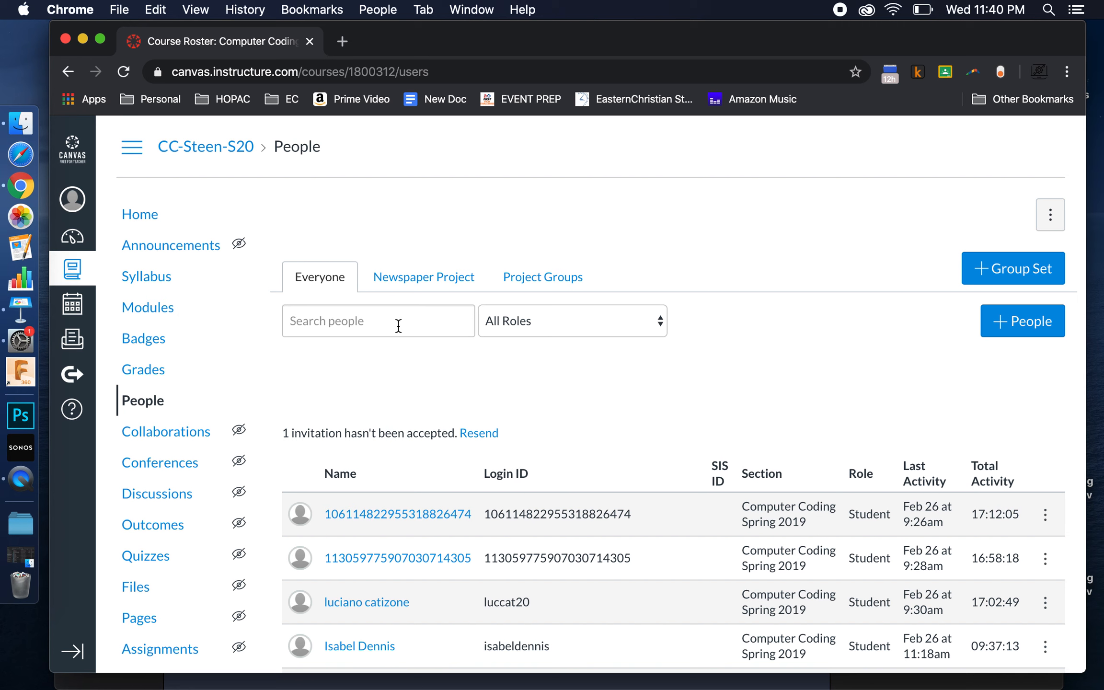
left_click(411, 276)
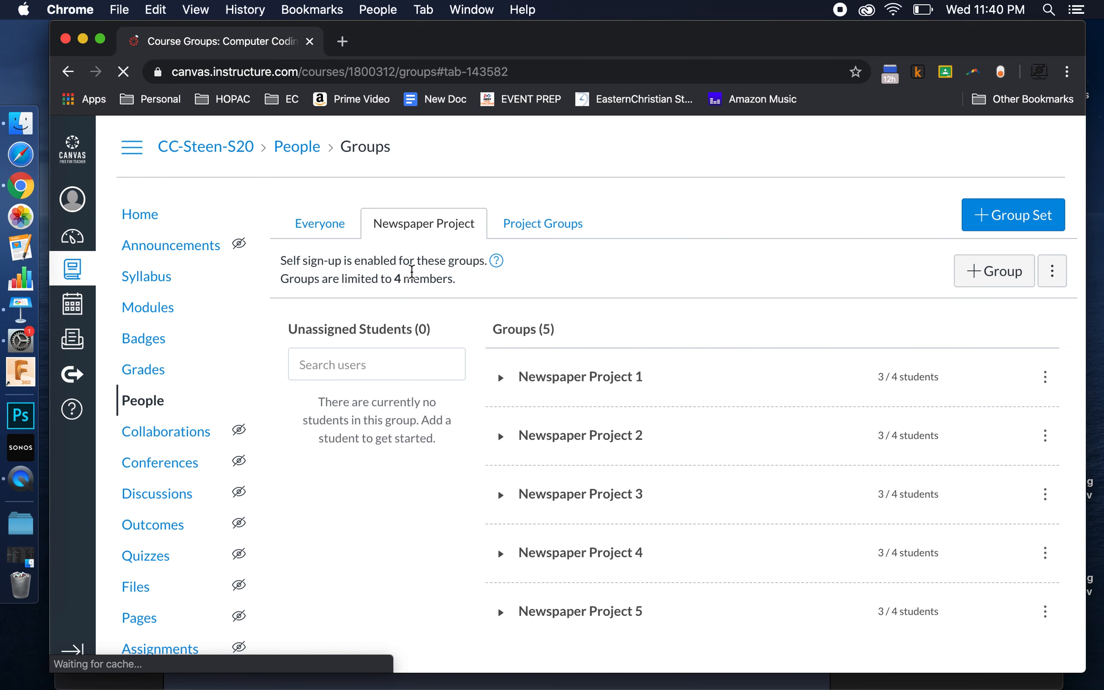